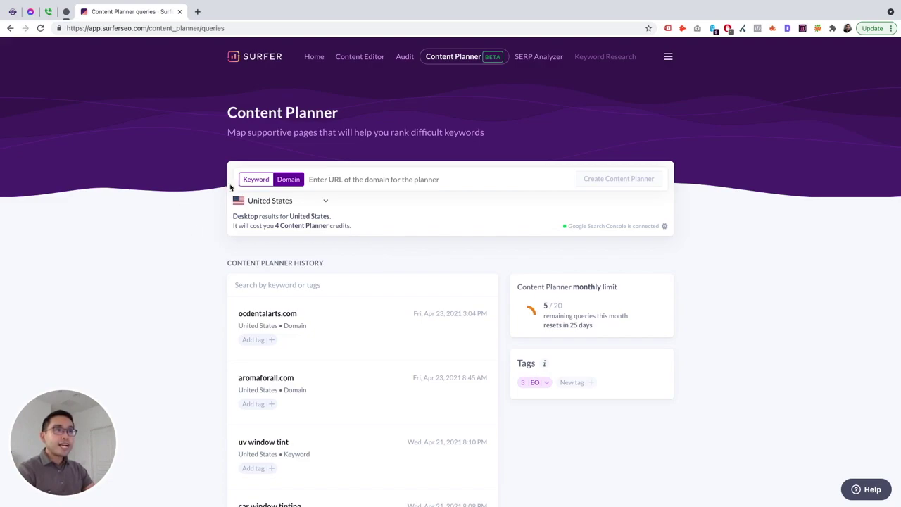
- Switch the Content Planner to Keyword mode, costing 1 credit instead of 4
{"action": "left_click", "coordinate": [254, 180]}
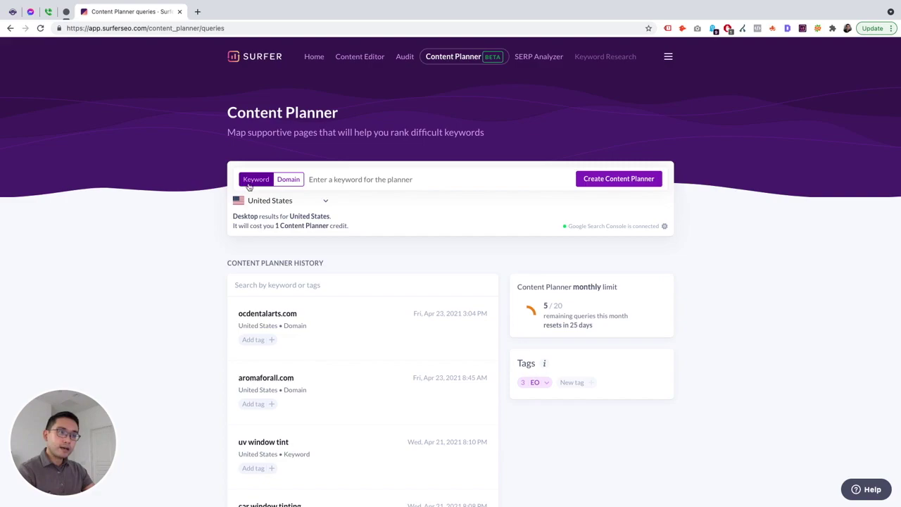
- Compare Keyword and Domain credit costs, leave Domain selected, and open the ocdentalarts.com report
{"action": "left_click", "coordinate": [284, 180]}
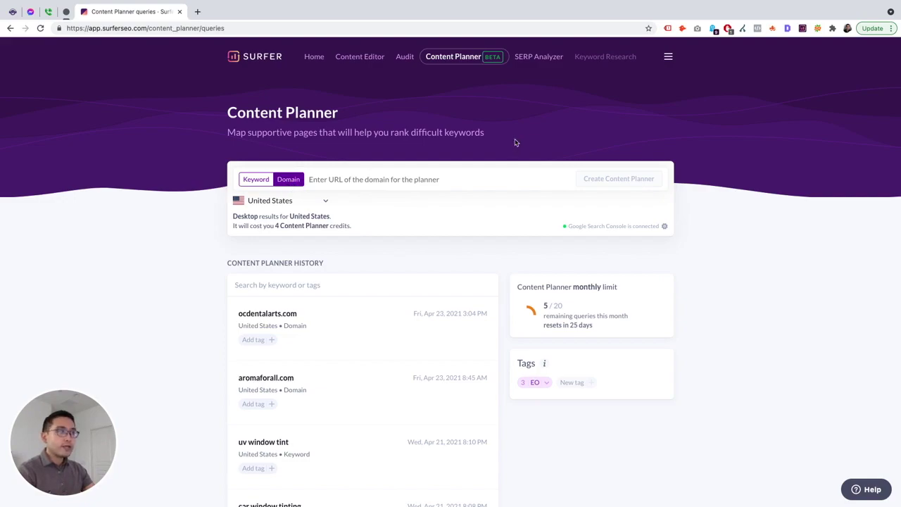
{"action": "left_click", "coordinate": [670, 62]}
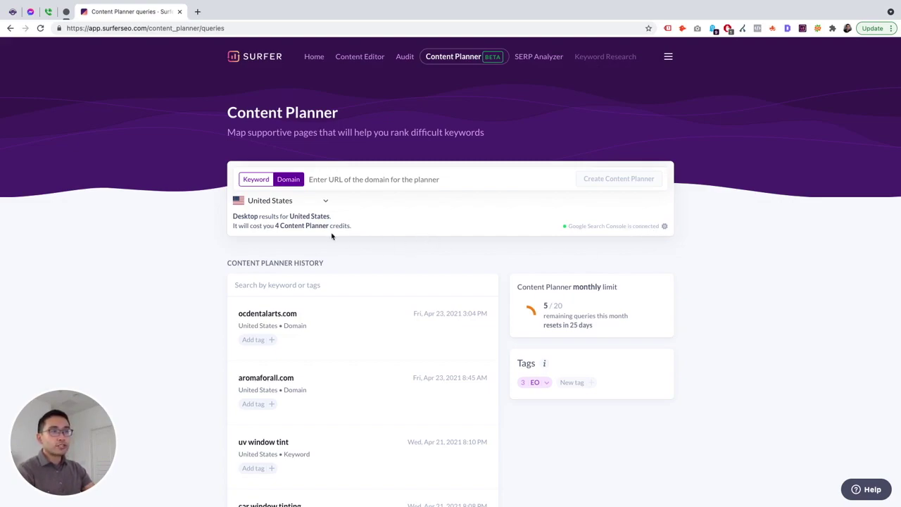
{"action": "left_click", "coordinate": [287, 184]}
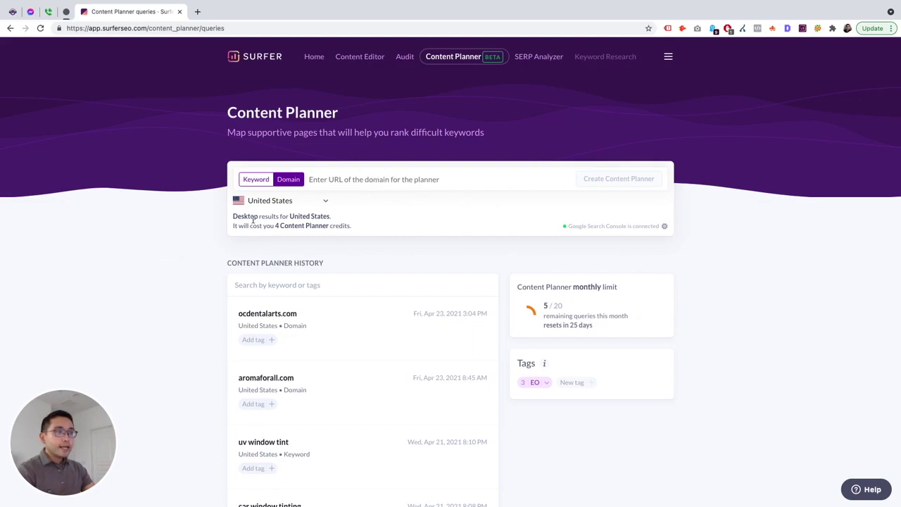
{"action": "left_click", "coordinate": [256, 180]}
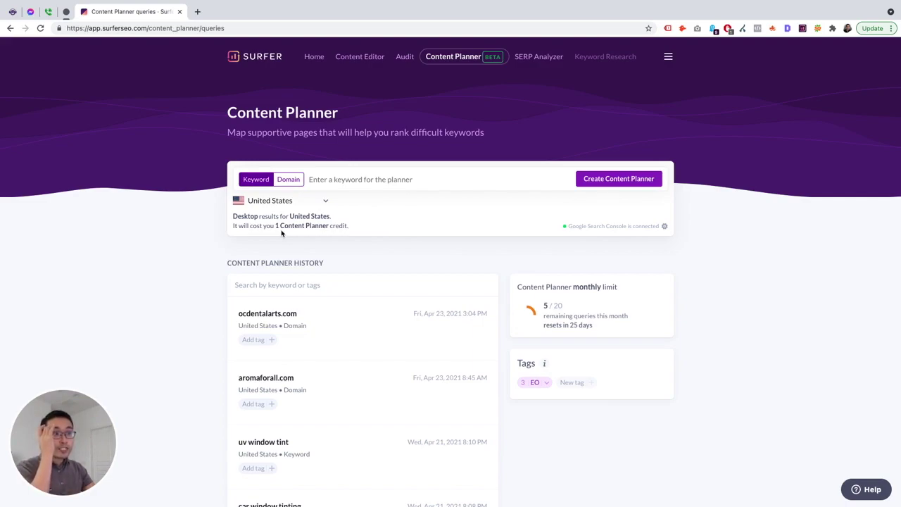
{"action": "left_click", "coordinate": [288, 181]}
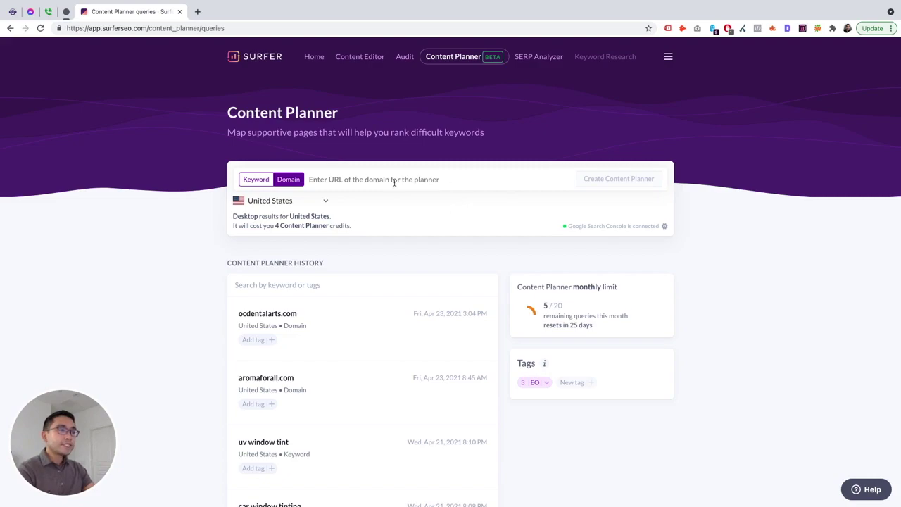
{"action": "left_click", "coordinate": [266, 323]}
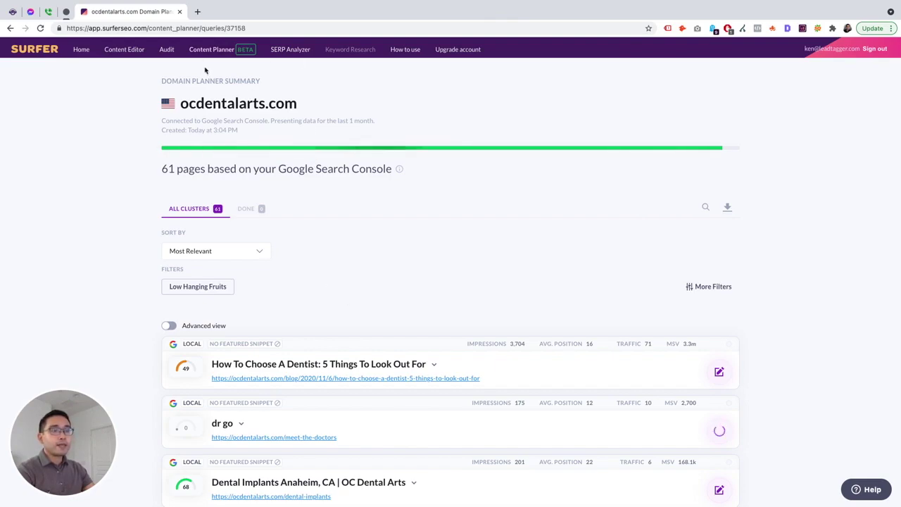
- Review the ocdentalarts.com Domain Planner Summary and its 61-pages summary line
{"action": "scroll", "coordinate": [242, 244], "scroll_direction": "down", "scroll_amount": 1}
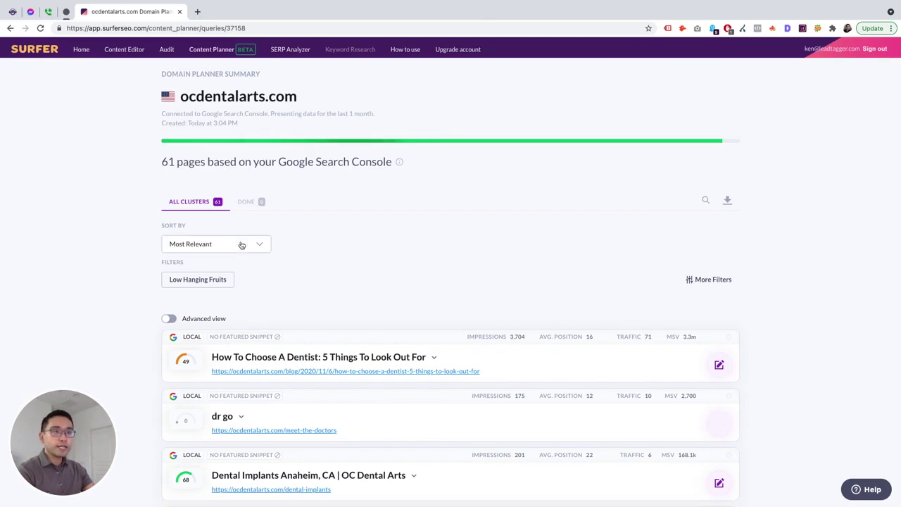
{"action": "scroll", "coordinate": [233, 242], "scroll_direction": "down", "scroll_amount": 1}
{"action": "scroll", "coordinate": [211, 282], "scroll_direction": "down", "scroll_amount": 1}
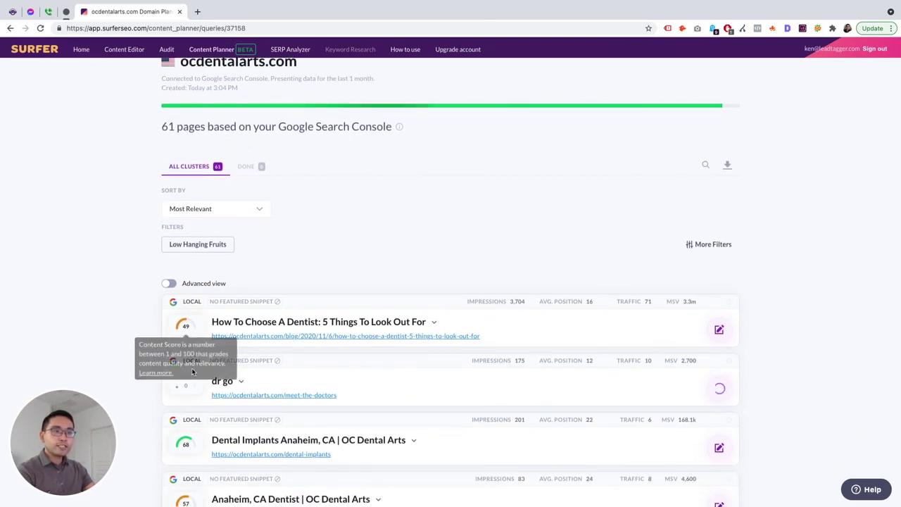
{"action": "scroll", "coordinate": [268, 249], "scroll_direction": "up", "scroll_amount": 2}
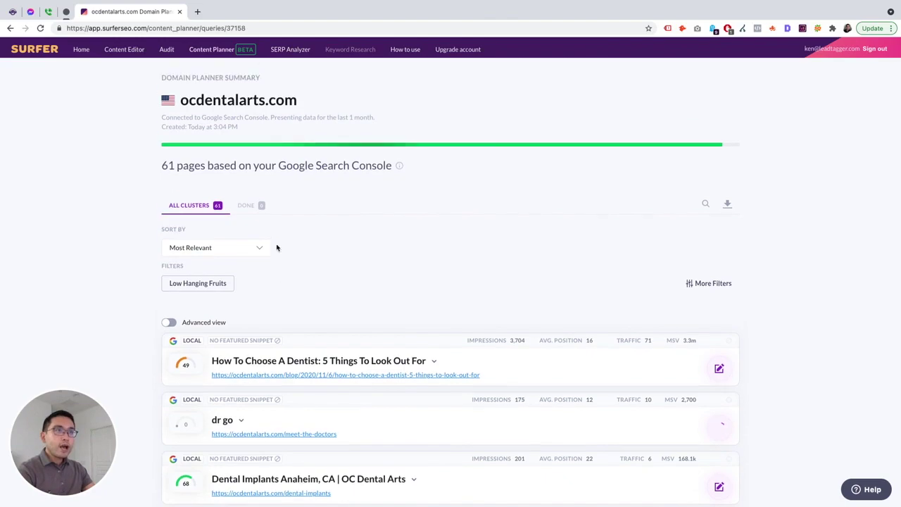
{"action": "scroll", "coordinate": [326, 228], "scroll_direction": "down", "scroll_amount": 4}
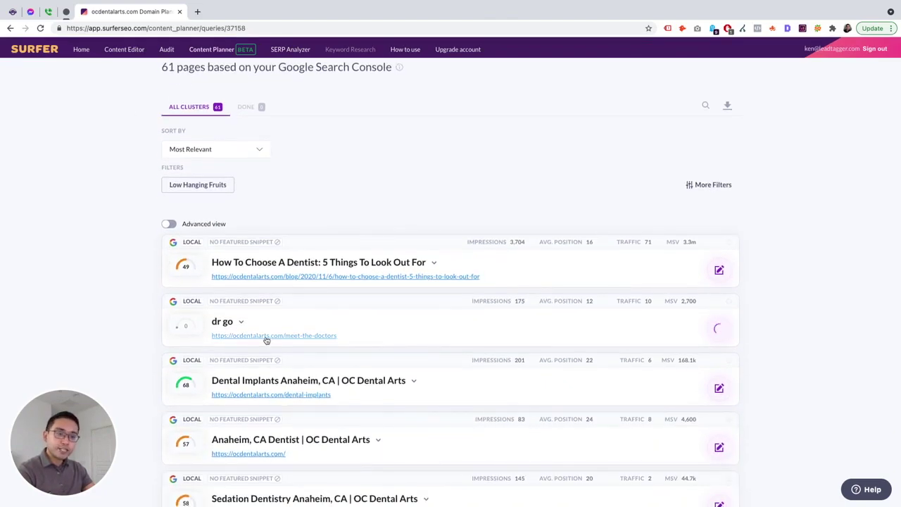
{"action": "scroll", "coordinate": [268, 341], "scroll_direction": "up", "scroll_amount": 5}
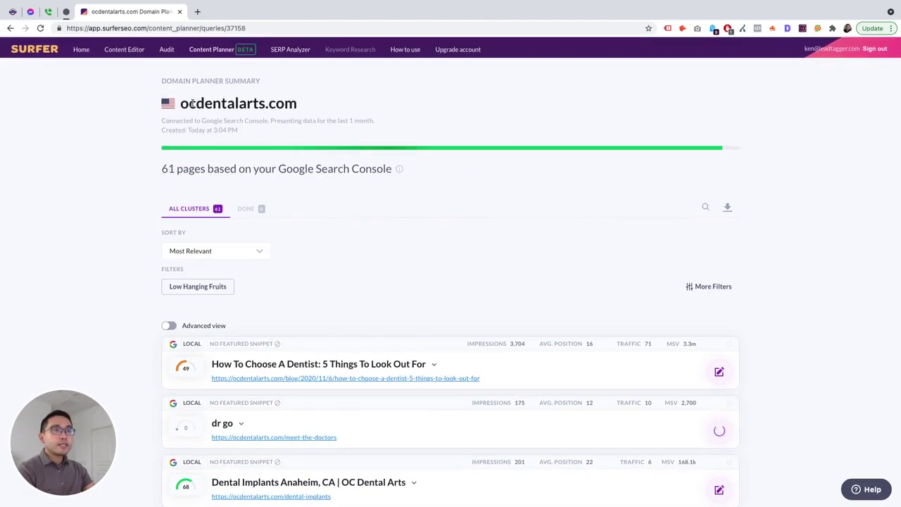
{"action": "left_click_drag", "start_coordinate": [161, 169], "coordinate": [366, 169]}
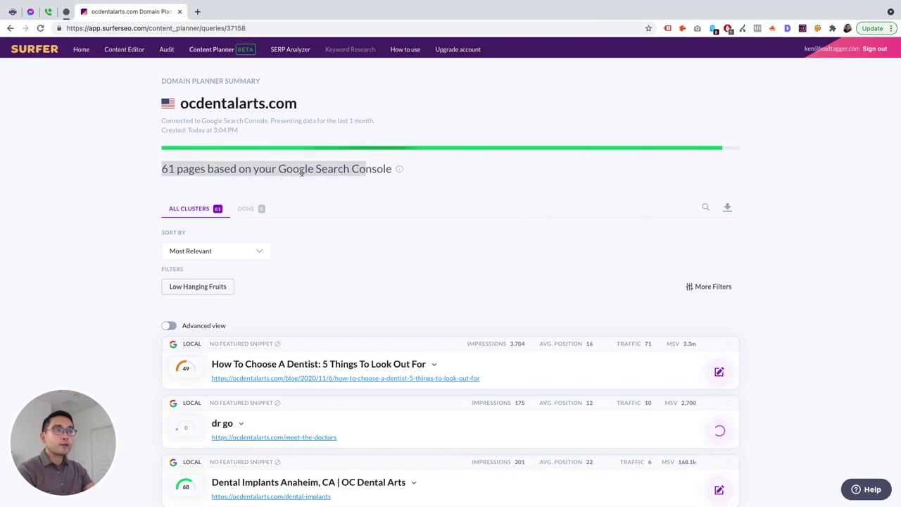
{"action": "left_click", "coordinate": [385, 182]}
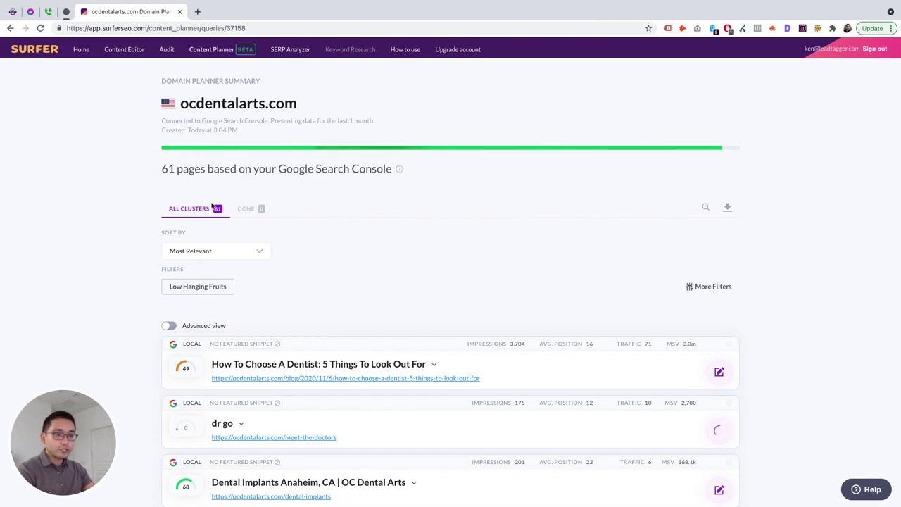
- Export the ocdentalarts.com cluster list as a CSV file
{"action": "left_click", "coordinate": [245, 209]}
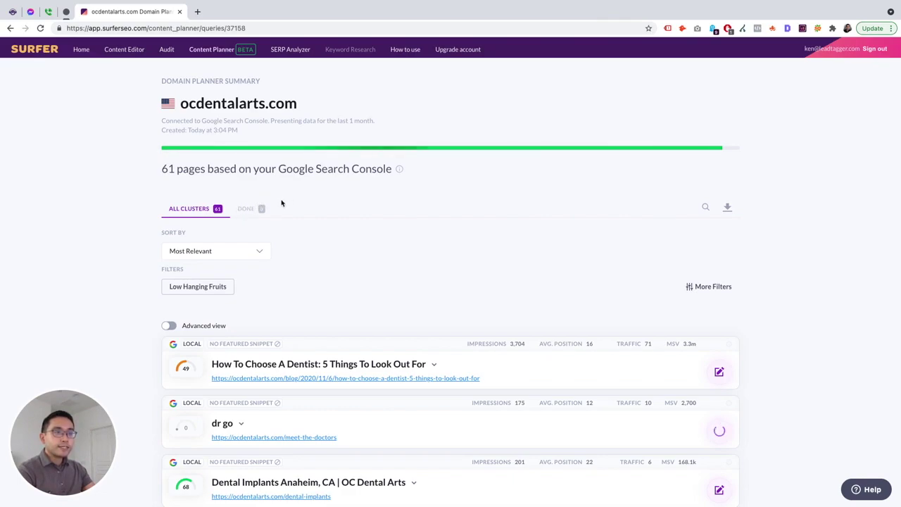
{"action": "left_click", "coordinate": [720, 372]}
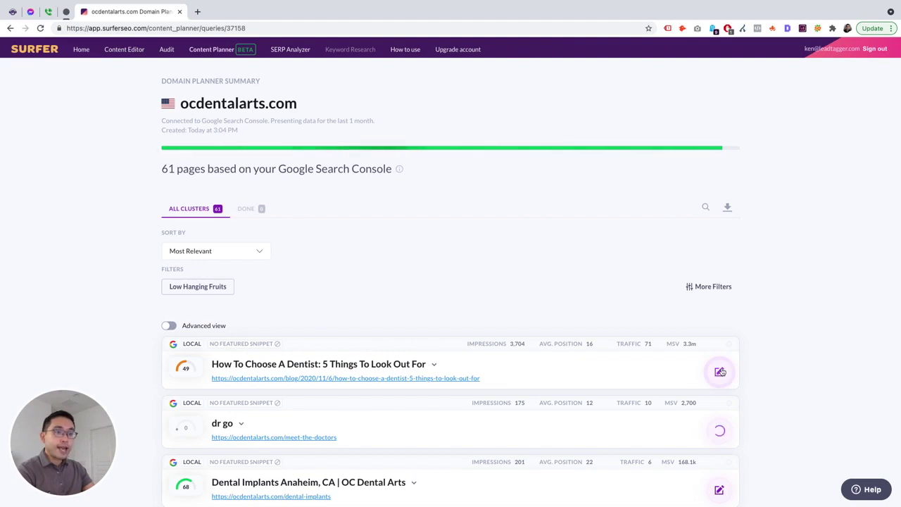
{"action": "left_click", "coordinate": [247, 208]}
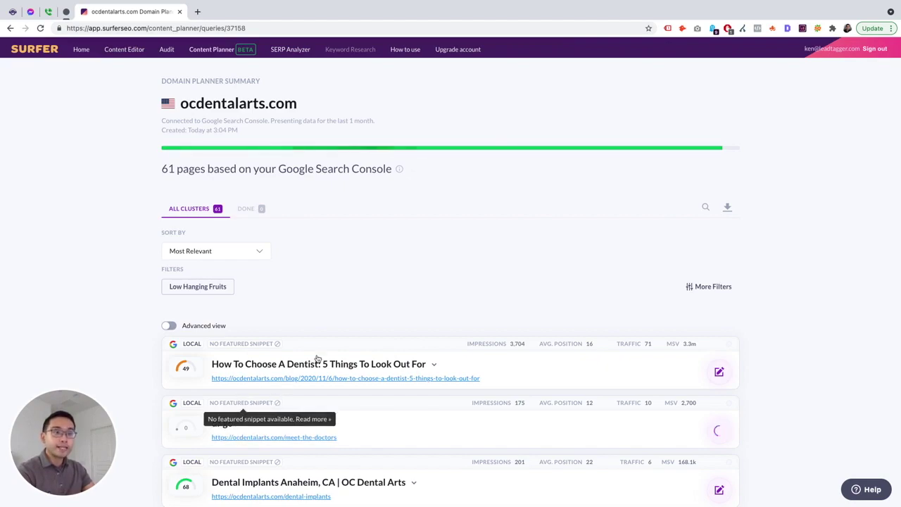
{"action": "left_click", "coordinate": [706, 207]}
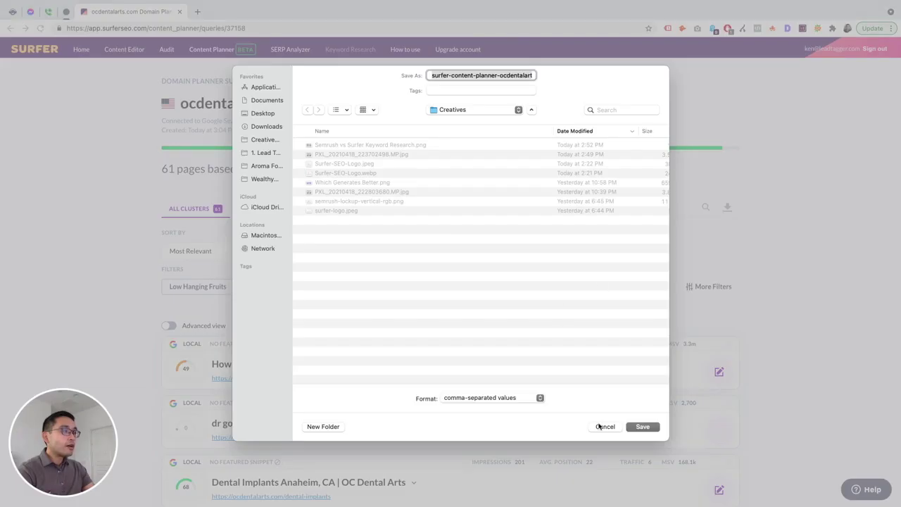
{"action": "left_click", "coordinate": [603, 425]}
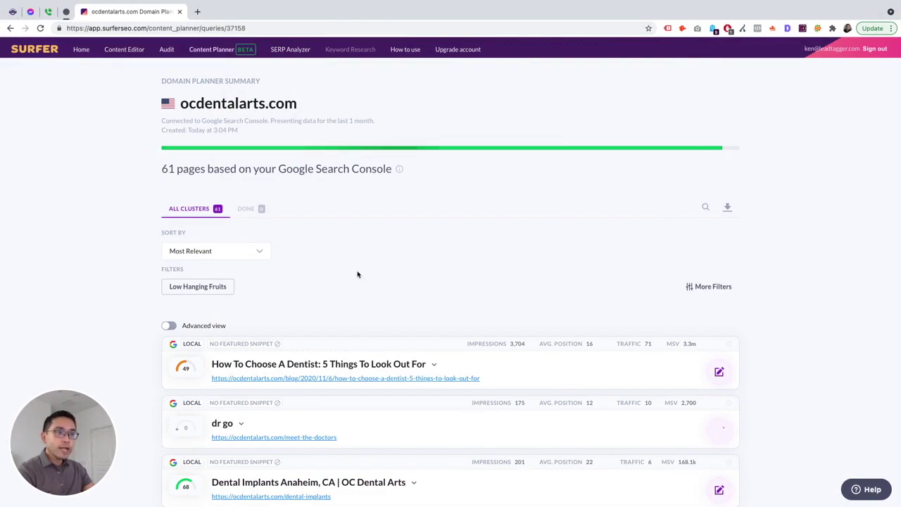
{"action": "left_click", "coordinate": [213, 255]}
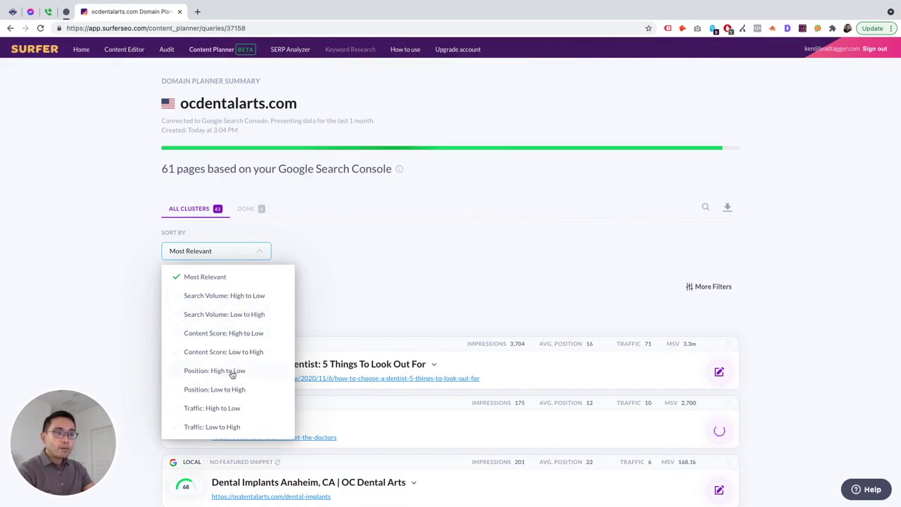
{"action": "left_click", "coordinate": [434, 230]}
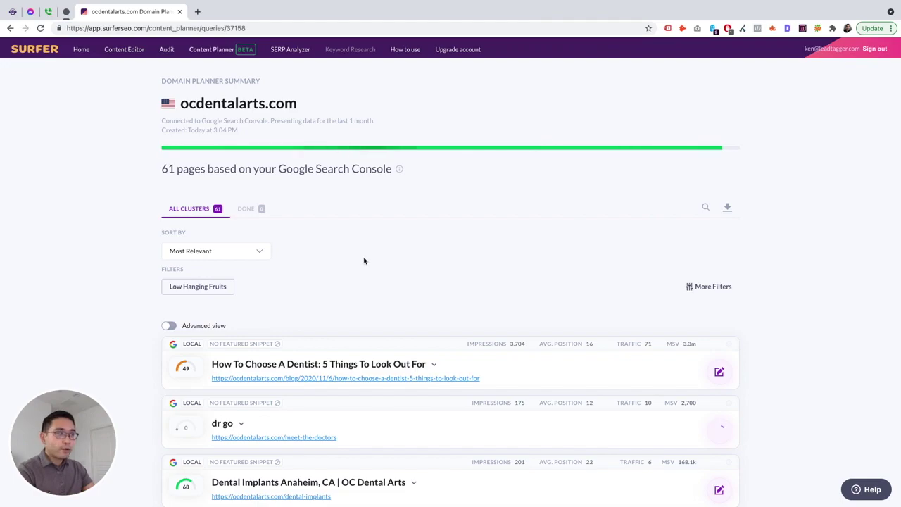
{"action": "left_click", "coordinate": [700, 287]}
{"action": "scroll", "coordinate": [471, 235], "scroll_direction": "down", "scroll_amount": 2}
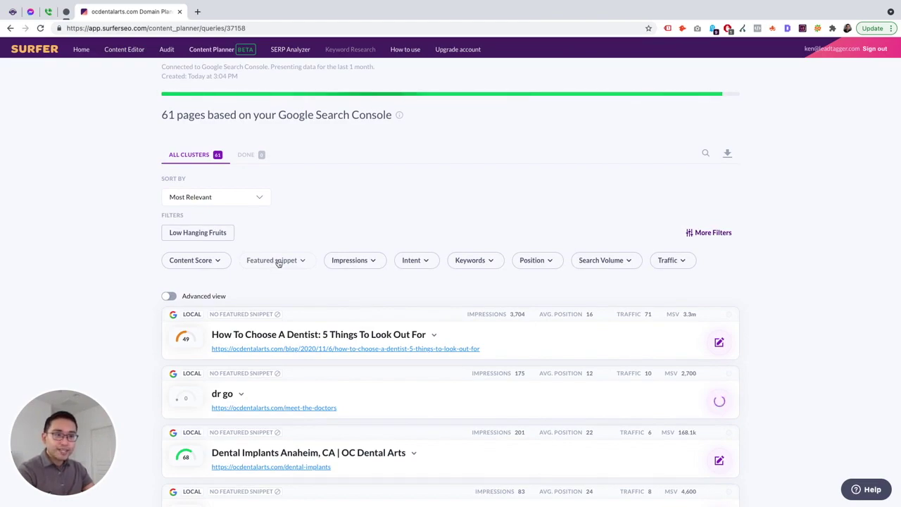
{"action": "left_click", "coordinate": [209, 262]}
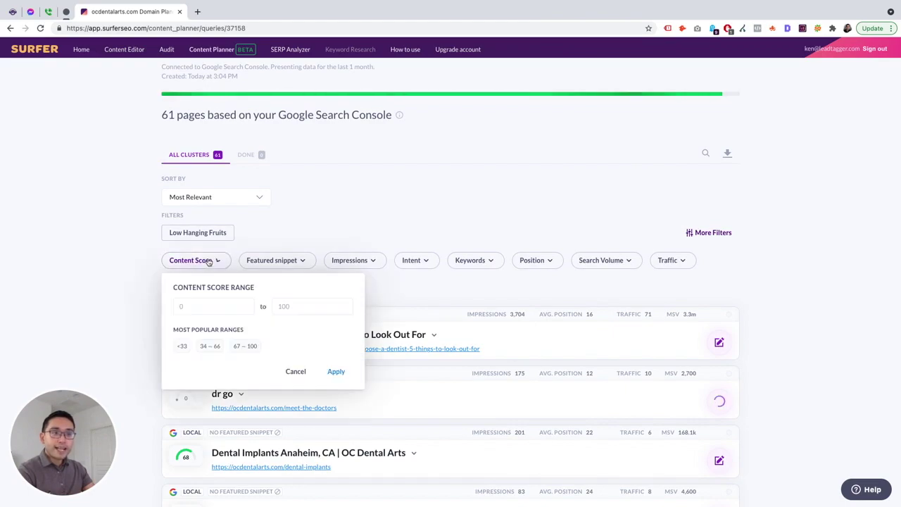
{"action": "left_click", "coordinate": [271, 261]}
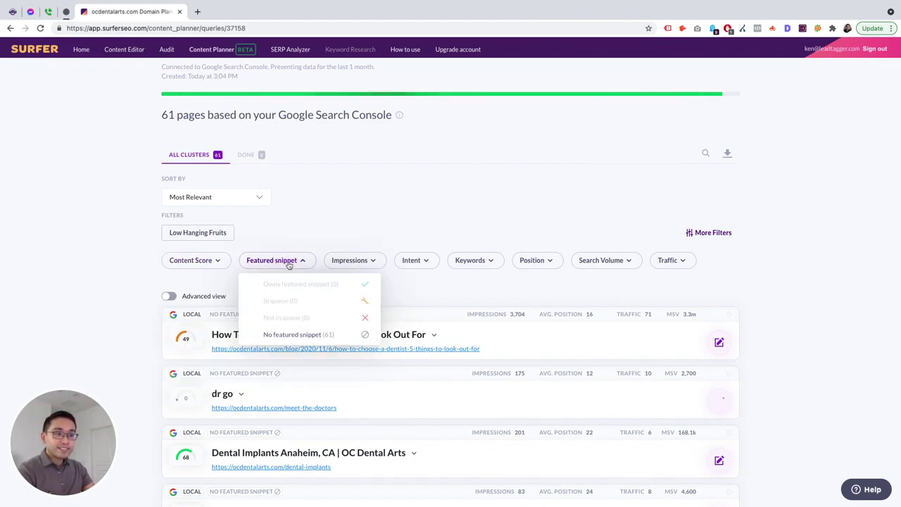
{"action": "left_click", "coordinate": [418, 259]}
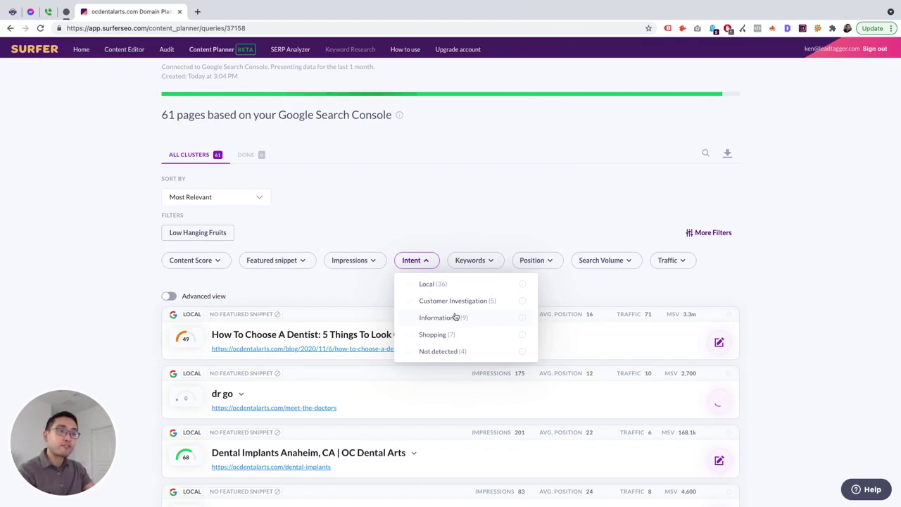
{"action": "left_click", "coordinate": [477, 200]}
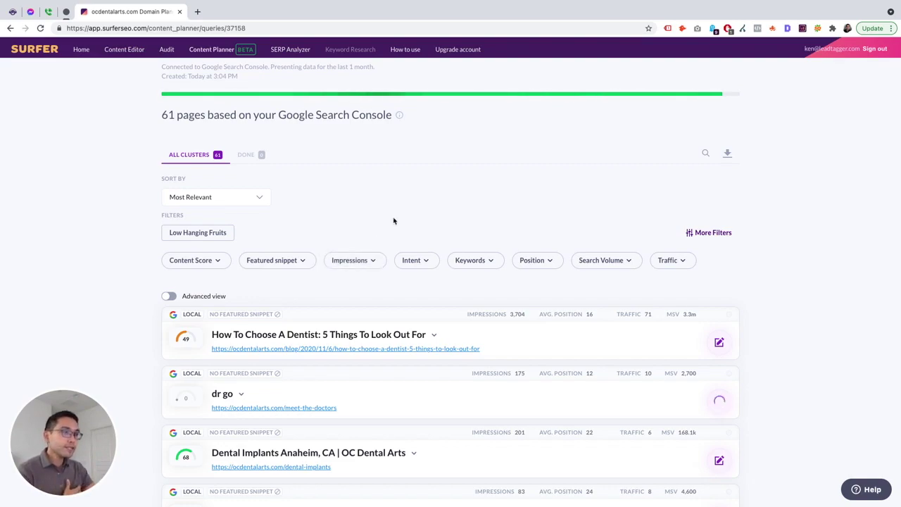
{"action": "scroll", "coordinate": [397, 221], "scroll_direction": "down", "scroll_amount": 3}
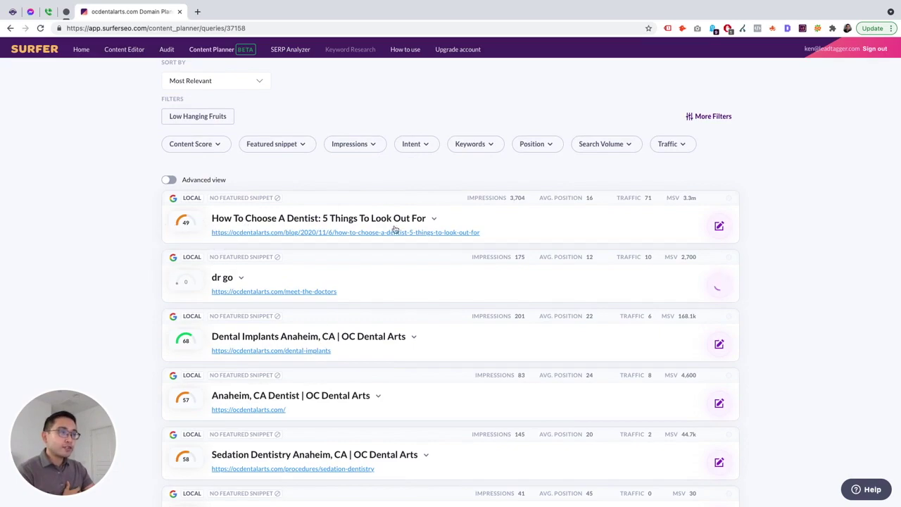
- Expand the How To Choose A Dentist row to inspect its keywords, then return to Content Planner
{"action": "left_click", "coordinate": [330, 218]}
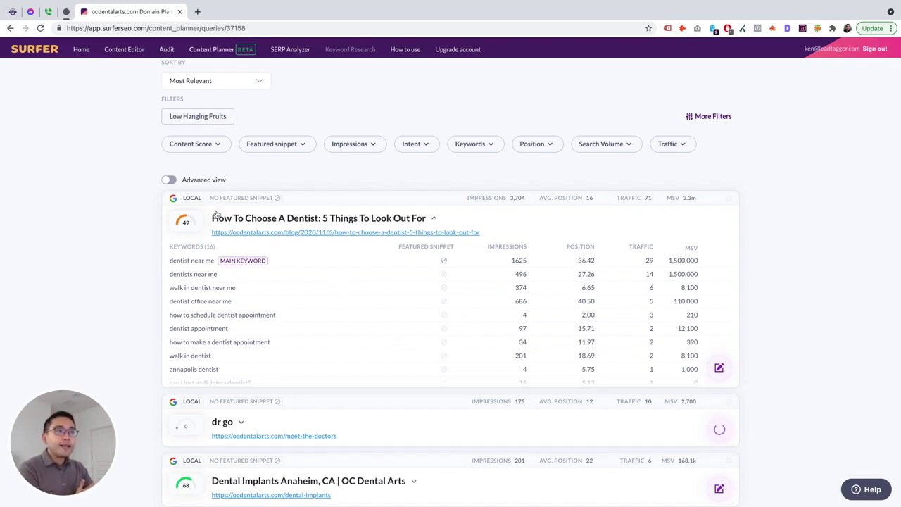
{"action": "mouse_move", "coordinate": [190, 225]}
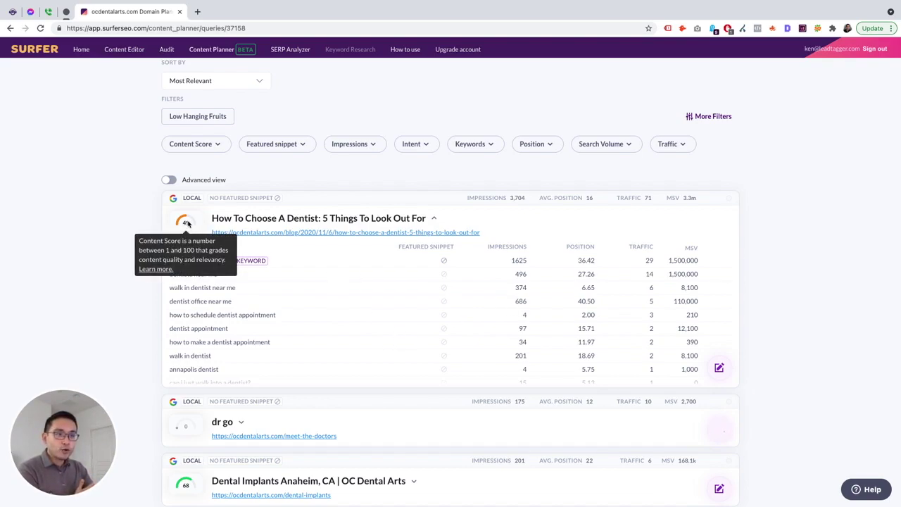
{"action": "left_click_drag", "start_coordinate": [182, 262], "coordinate": [221, 350]}
{"action": "left_click", "coordinate": [200, 261]}
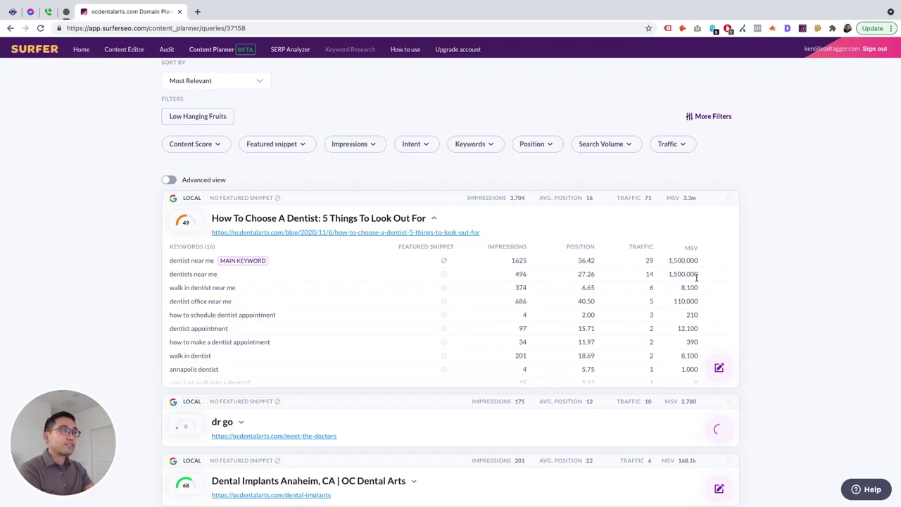
{"action": "scroll", "coordinate": [697, 278], "scroll_direction": "down", "scroll_amount": 1}
{"action": "scroll", "coordinate": [688, 292], "scroll_direction": "left", "scroll_amount": 5}
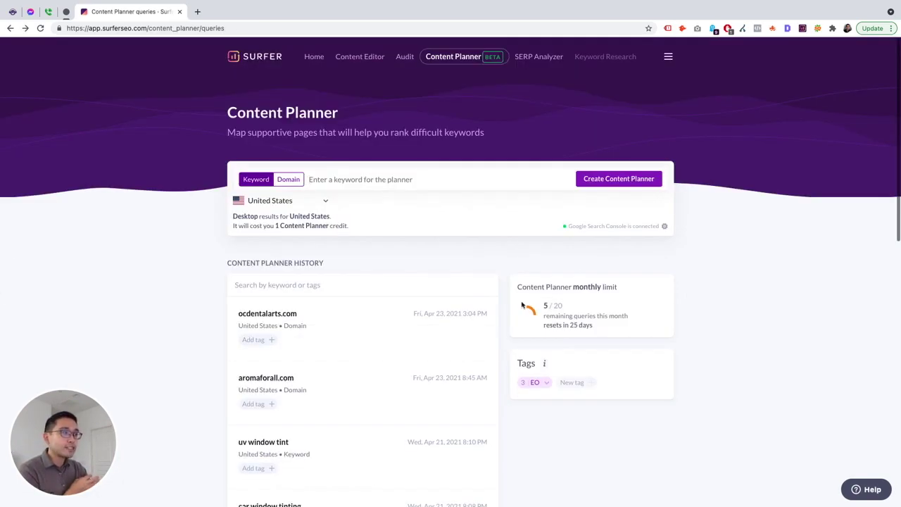
- Open the ocdentalarts.com report from Content Planner History and scroll through its pages
{"action": "left_click", "coordinate": [348, 316]}
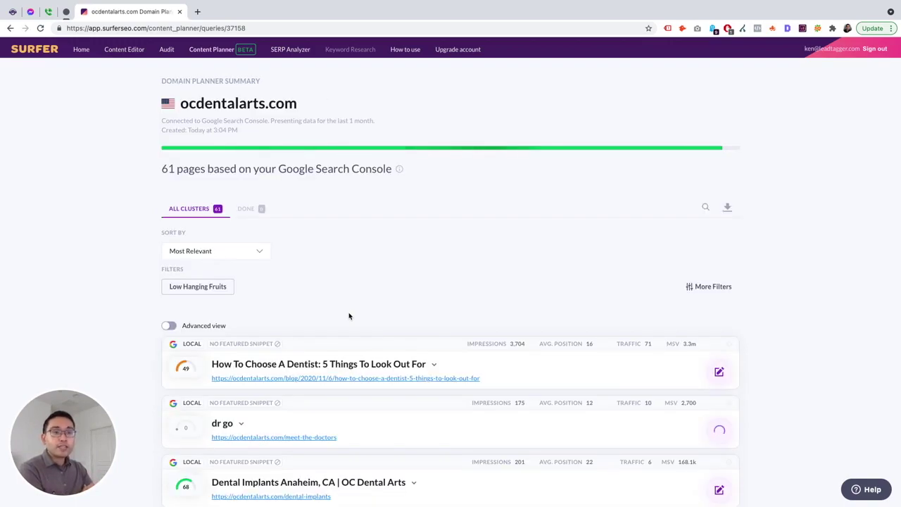
{"action": "scroll", "coordinate": [362, 322], "scroll_direction": "down", "scroll_amount": 1}
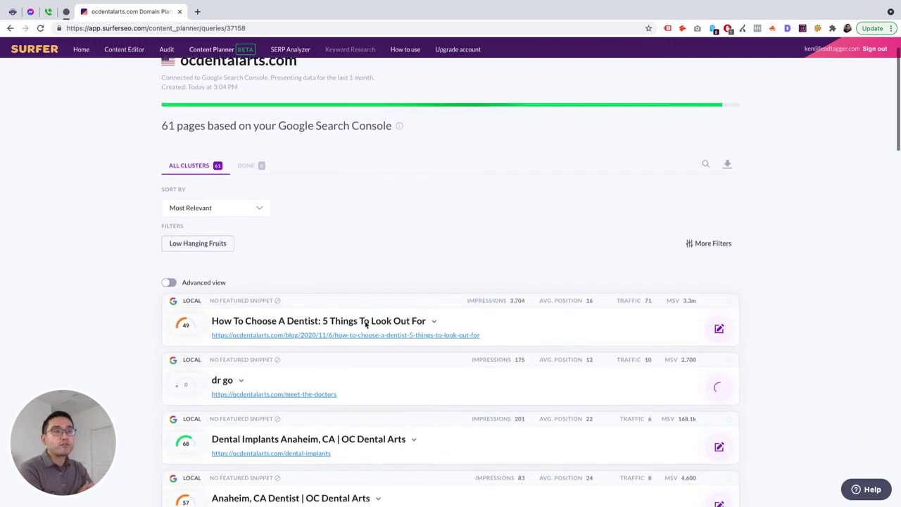
{"action": "scroll", "coordinate": [396, 387], "scroll_direction": "down", "scroll_amount": 2}
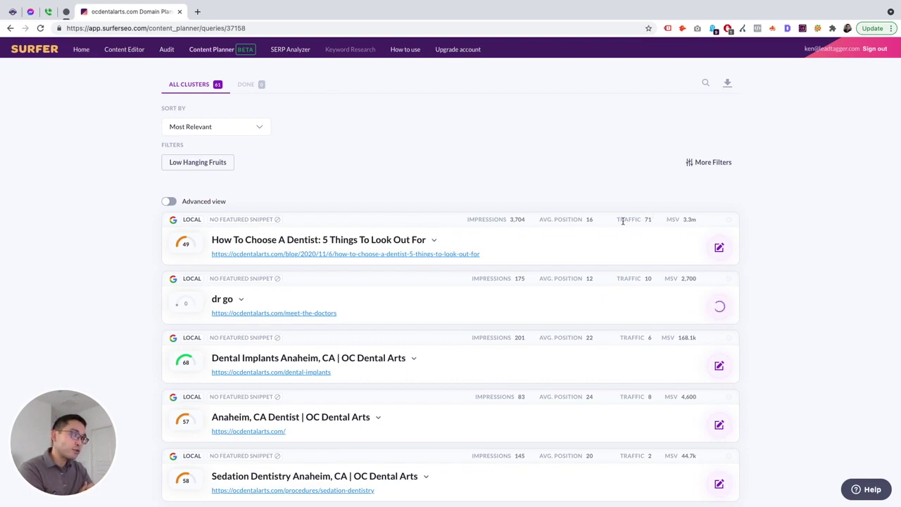
{"action": "scroll", "coordinate": [622, 221], "scroll_direction": "down", "scroll_amount": 1}
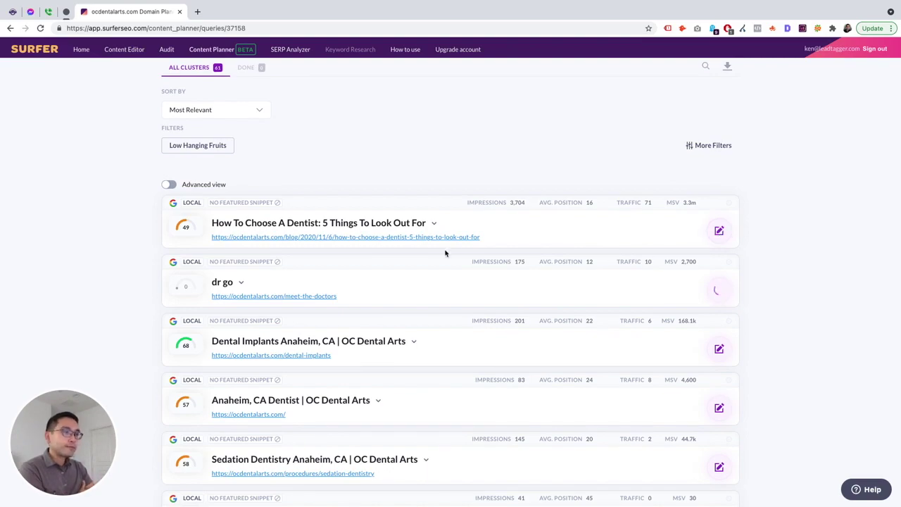
{"action": "scroll", "coordinate": [237, 191], "scroll_direction": "down", "scroll_amount": 1}
- Turn on Advanced view to show each page's keywords with impressions, position, traffic and MSV
{"action": "left_click", "coordinate": [169, 154]}
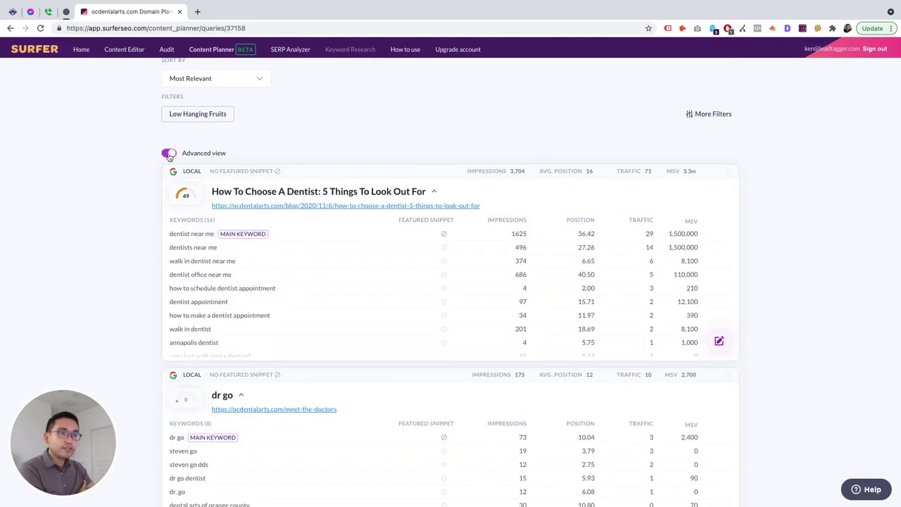
{"action": "scroll", "coordinate": [241, 281], "scroll_direction": "down", "scroll_amount": 4}
{"action": "scroll", "coordinate": [235, 376], "scroll_direction": "down", "scroll_amount": 7}
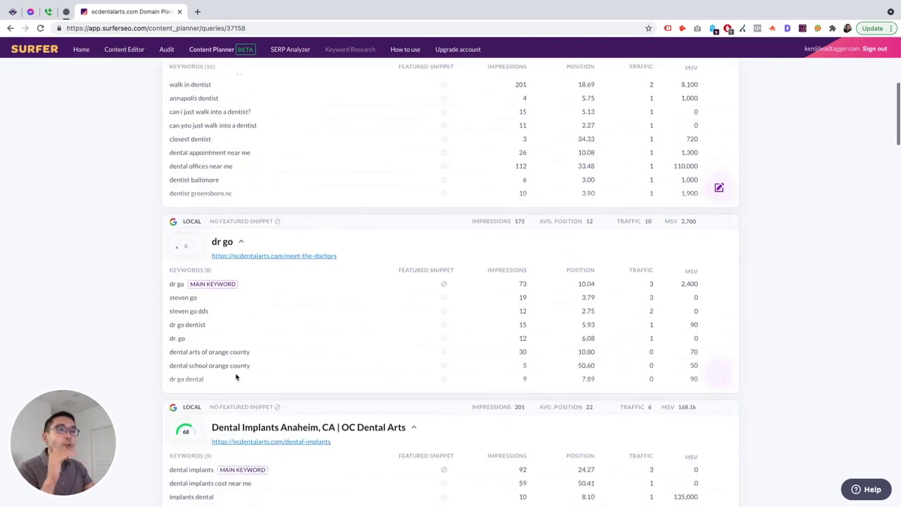
{"action": "scroll", "coordinate": [231, 370], "scroll_direction": "down", "scroll_amount": 15}
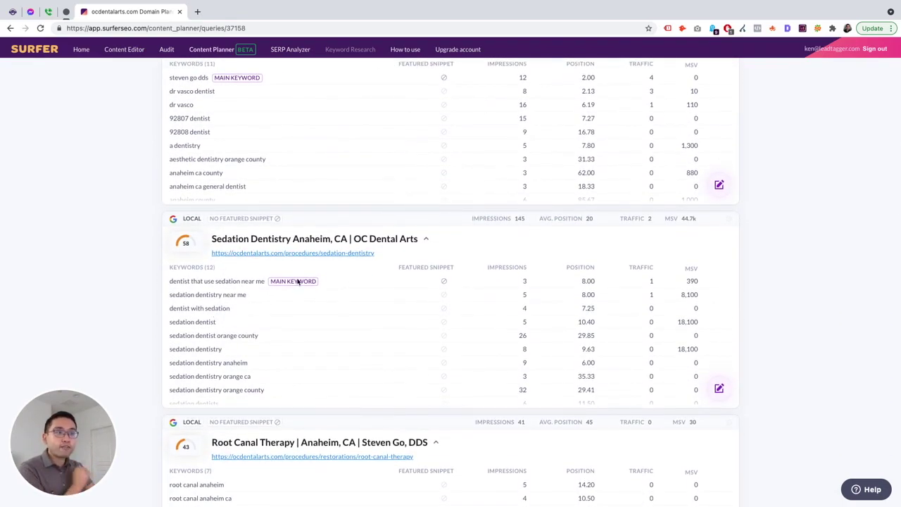
{"action": "scroll", "coordinate": [282, 288], "scroll_direction": "up", "scroll_amount": 20}
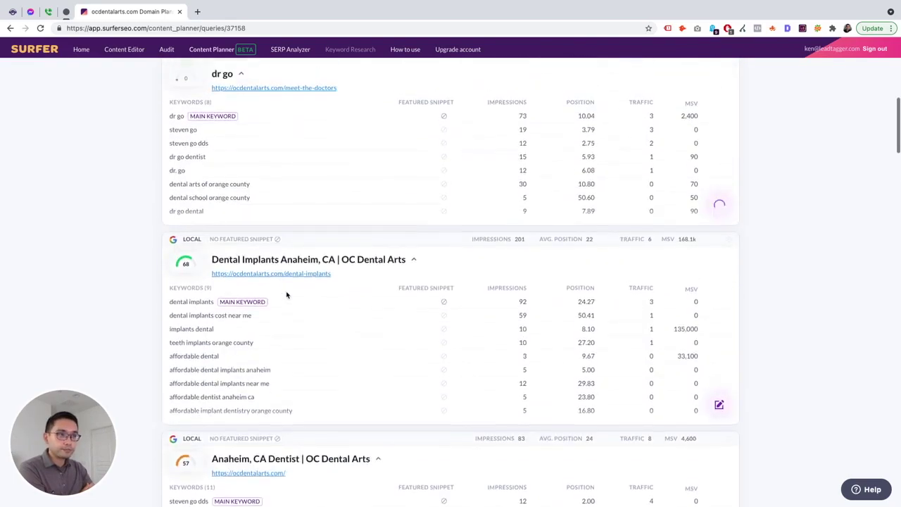
{"action": "scroll", "coordinate": [287, 295], "scroll_direction": "up", "scroll_amount": 2}
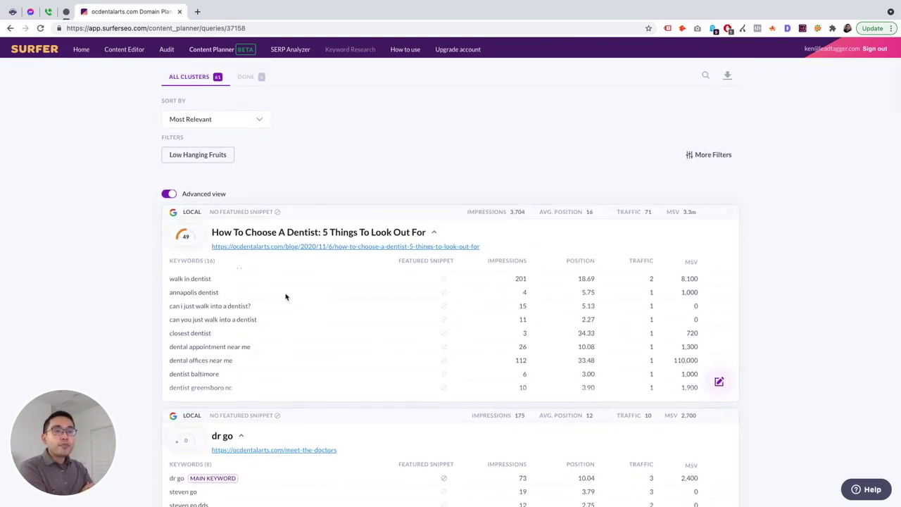
{"action": "scroll", "coordinate": [288, 296], "scroll_direction": "up", "scroll_amount": 3}
{"action": "scroll", "coordinate": [145, 279], "scroll_direction": "up", "scroll_amount": 1}
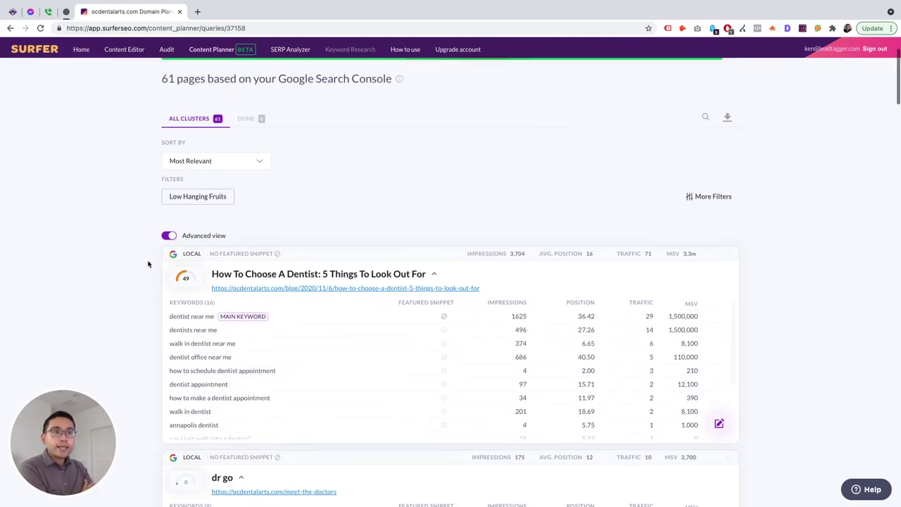
- Apply Low Hanging Fruits (Content Score 1+, Position 10–20), leaving the Content Score range unchanged
{"action": "left_click", "coordinate": [223, 202]}
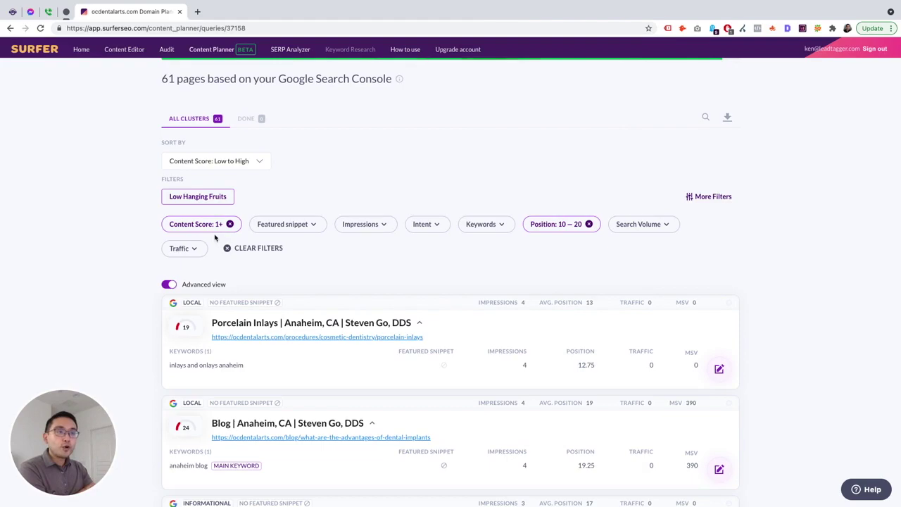
{"action": "left_click", "coordinate": [201, 225]}
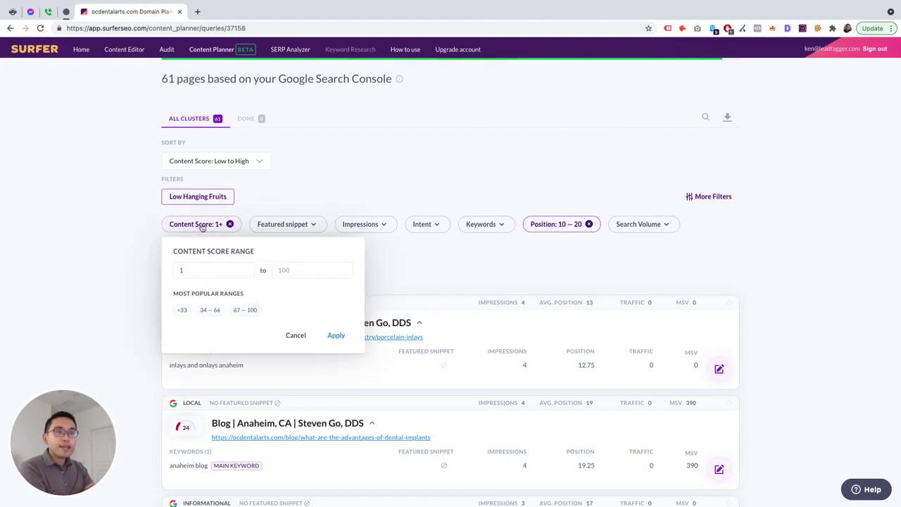
{"action": "left_click", "coordinate": [120, 221]}
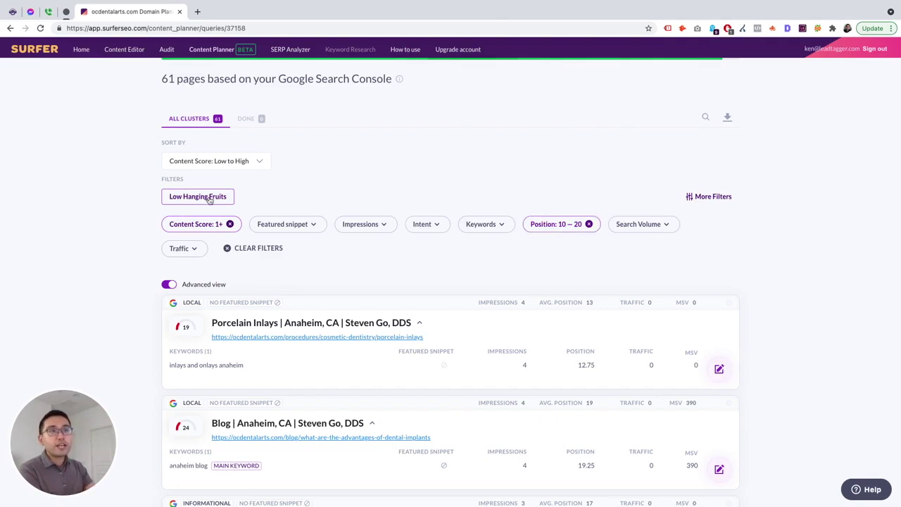
{"action": "scroll", "coordinate": [171, 243], "scroll_direction": "down", "scroll_amount": 5}
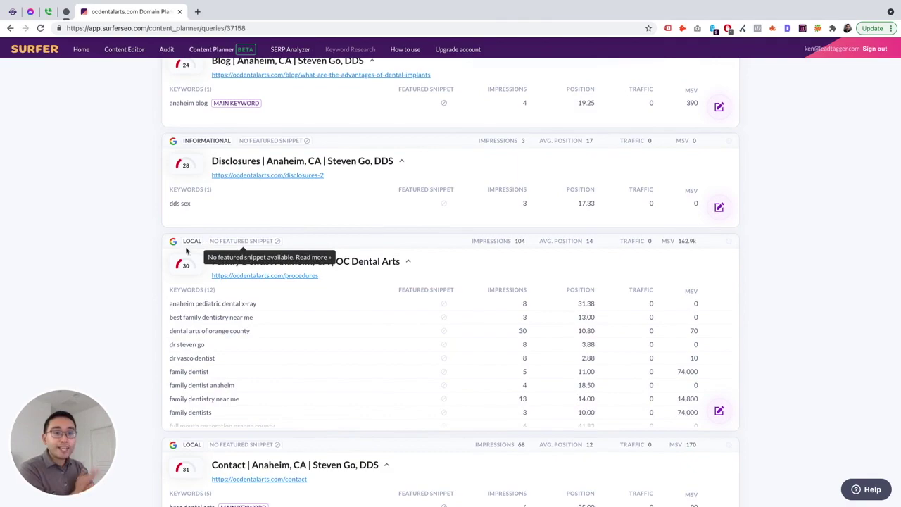
{"action": "scroll", "coordinate": [134, 264], "scroll_direction": "up", "scroll_amount": 3}
{"action": "scroll", "coordinate": [135, 265], "scroll_direction": "up", "scroll_amount": 1}
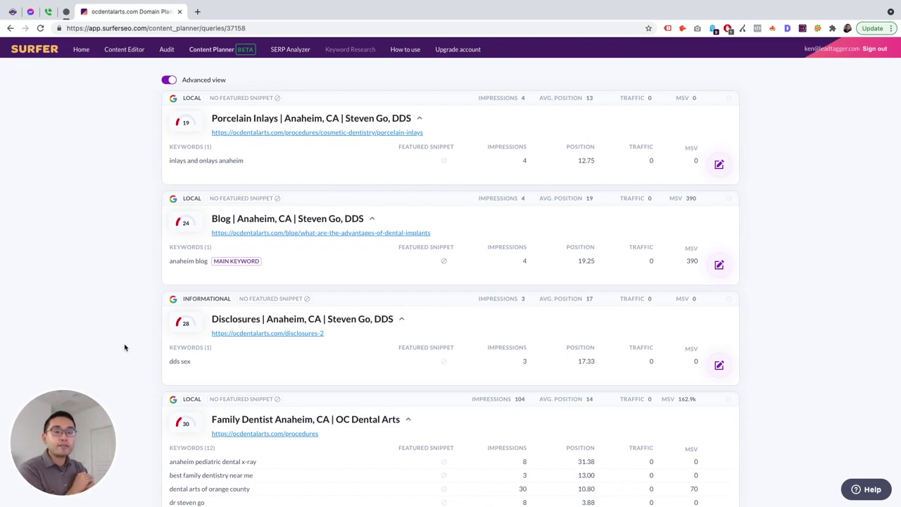
{"action": "scroll", "coordinate": [125, 352], "scroll_direction": "up", "scroll_amount": 5}
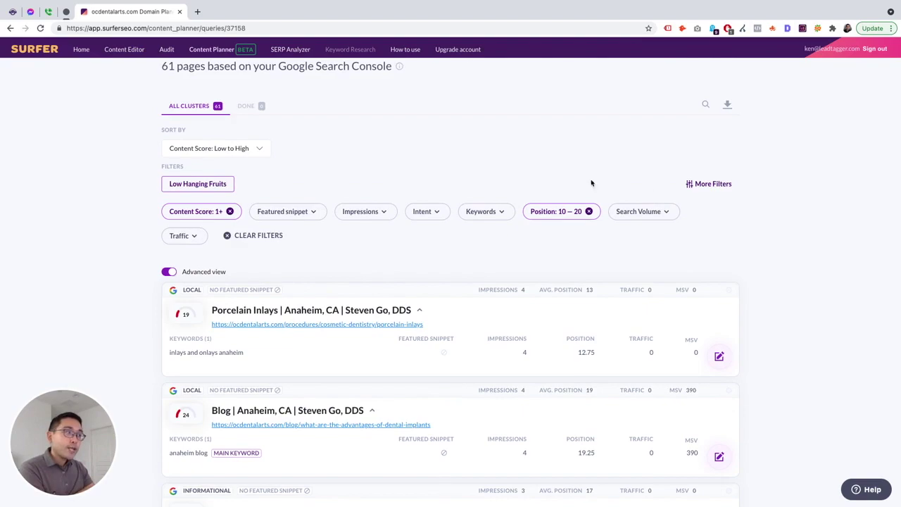
{"action": "left_click", "coordinate": [544, 220]}
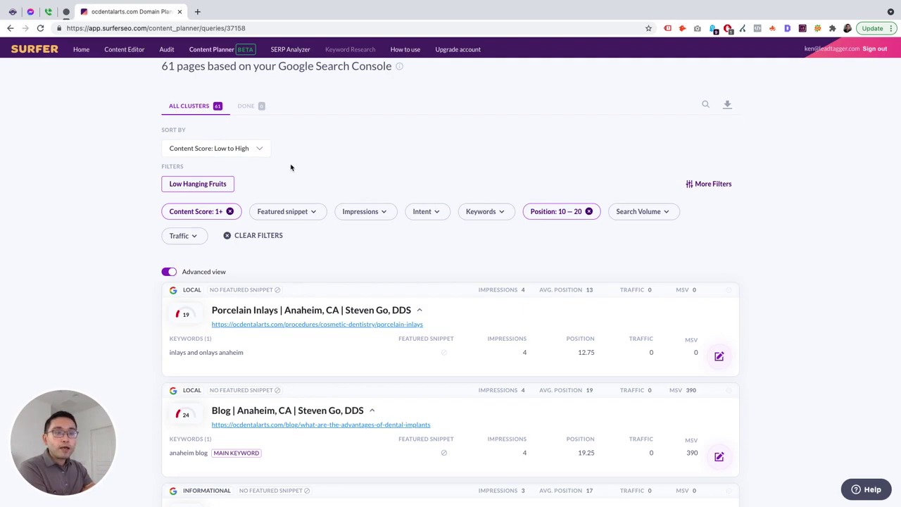
{"action": "left_click", "coordinate": [255, 149]}
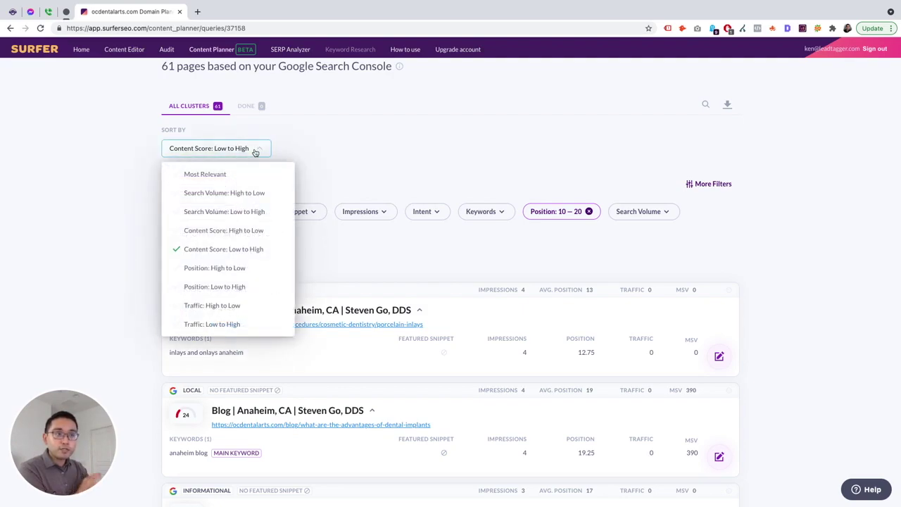
{"action": "left_click", "coordinate": [243, 232]}
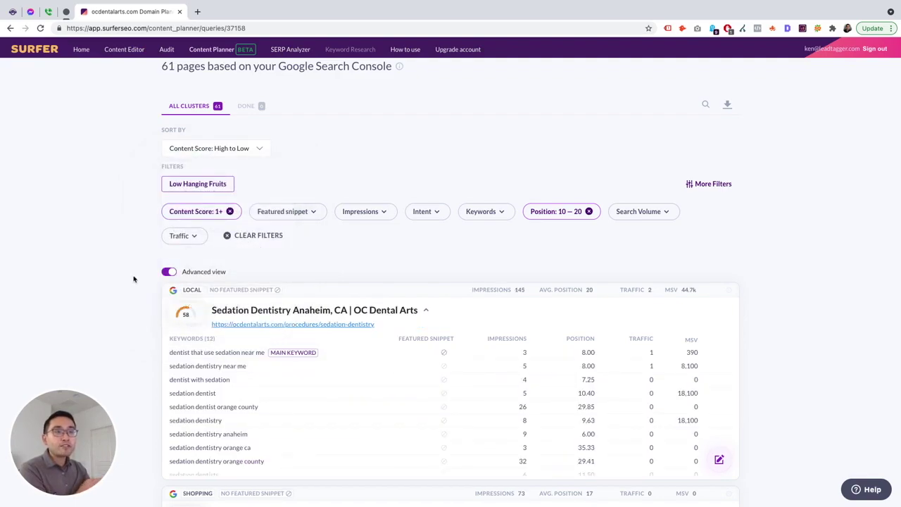
{"action": "scroll", "coordinate": [169, 321], "scroll_direction": "down", "scroll_amount": 2}
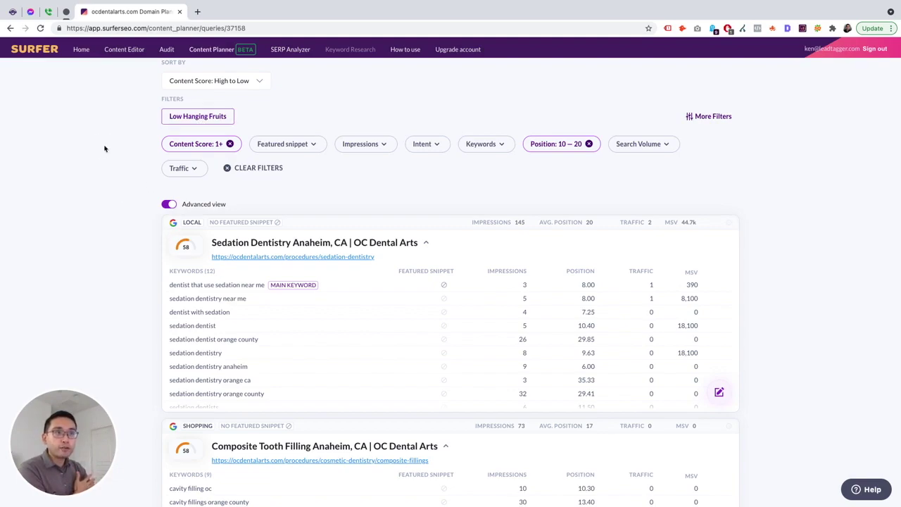
{"action": "left_click", "coordinate": [217, 83]}
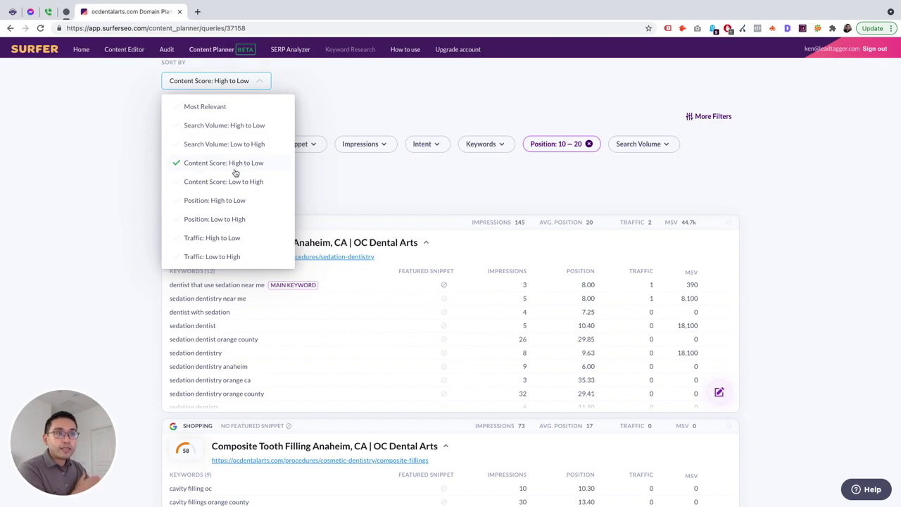
{"action": "left_click", "coordinate": [390, 175]}
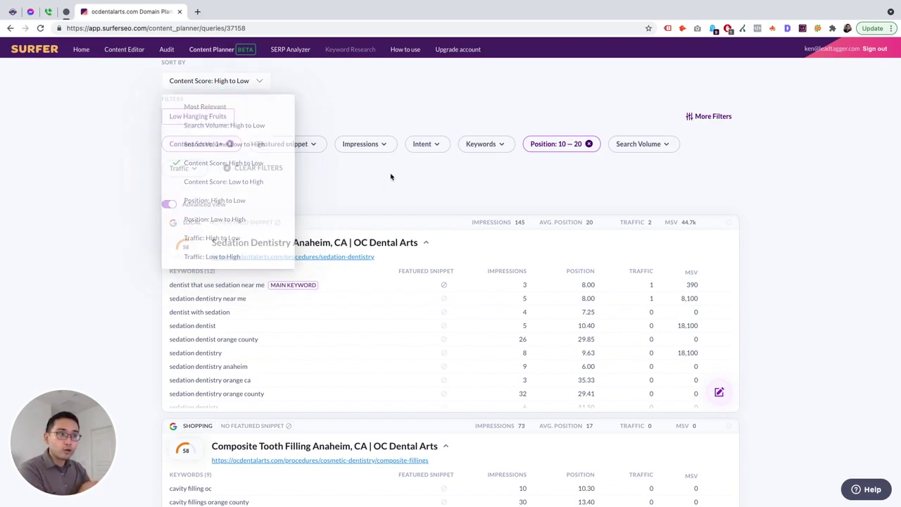
{"action": "scroll", "coordinate": [216, 275], "scroll_direction": "down", "scroll_amount": 5}
{"action": "scroll", "coordinate": [171, 373], "scroll_direction": "down", "scroll_amount": 3}
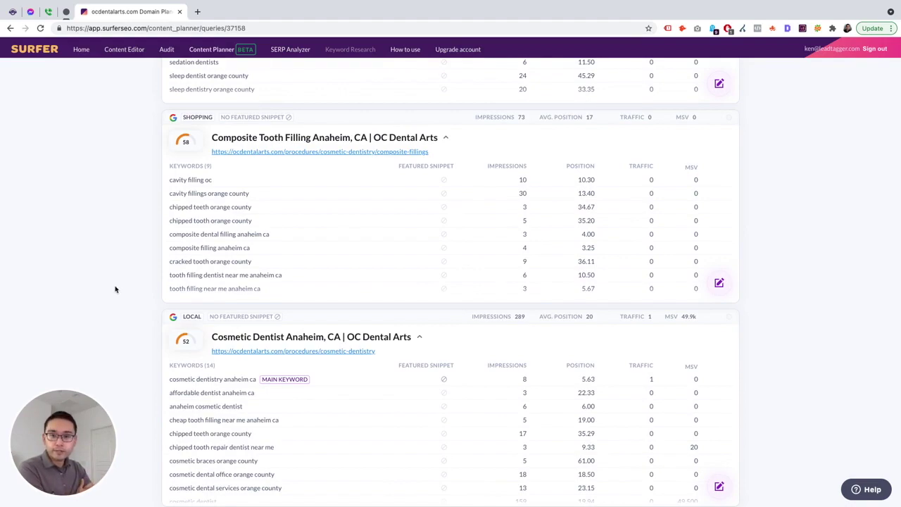
{"action": "scroll", "coordinate": [117, 289], "scroll_direction": "up", "scroll_amount": 3}
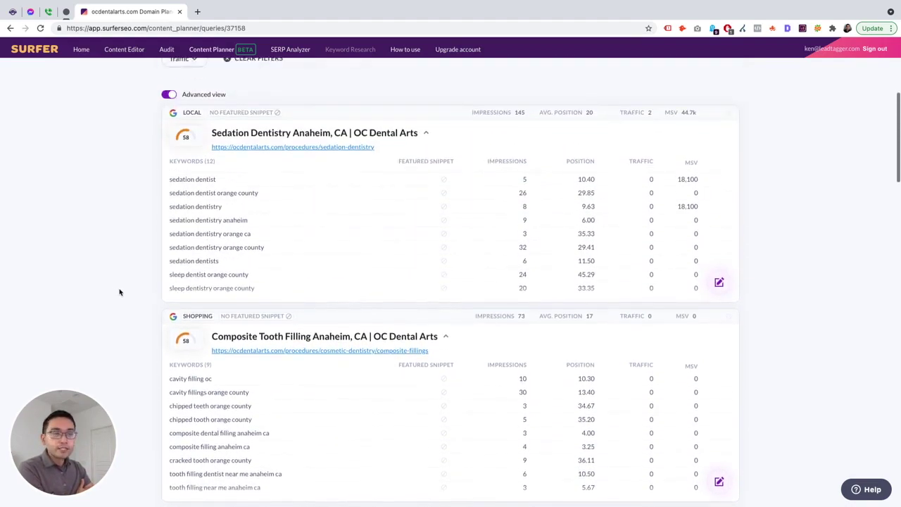
{"action": "scroll", "coordinate": [120, 292], "scroll_direction": "up", "scroll_amount": 2}
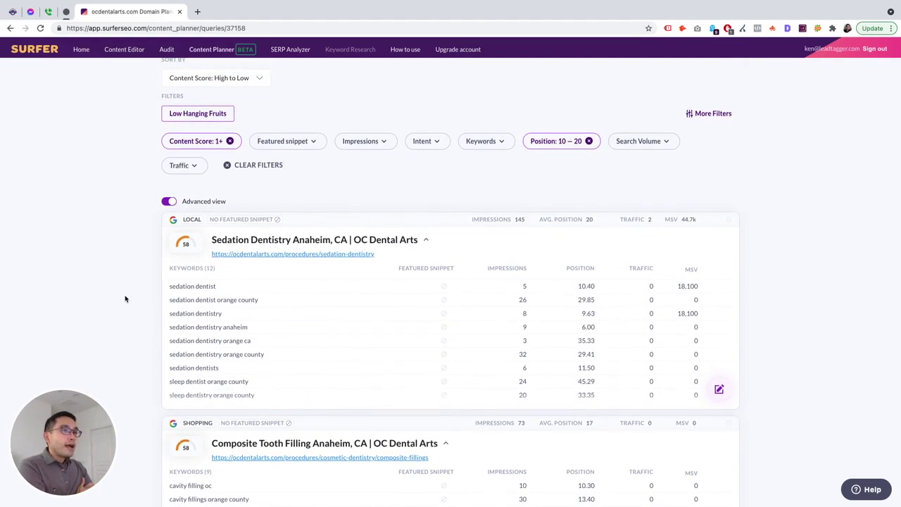
{"action": "mouse_move", "coordinate": [190, 222]}
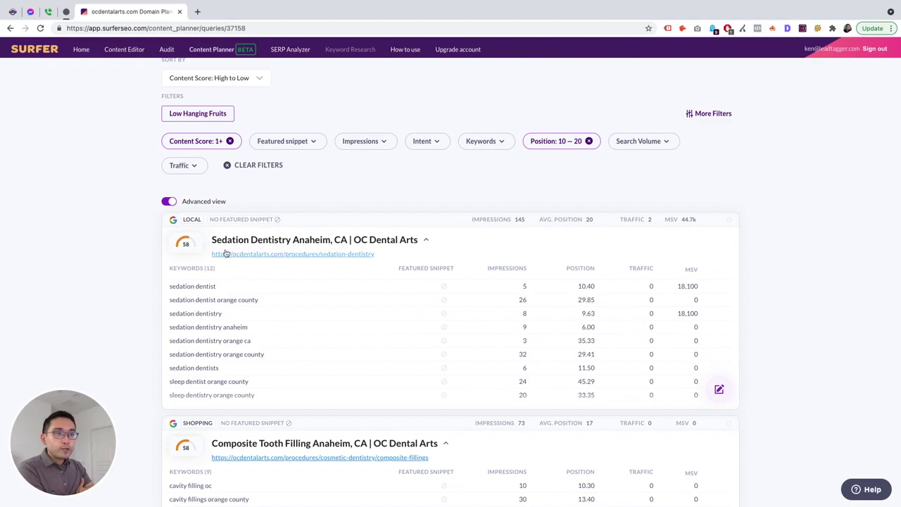
{"action": "scroll", "coordinate": [198, 238], "scroll_direction": "down", "scroll_amount": 3}
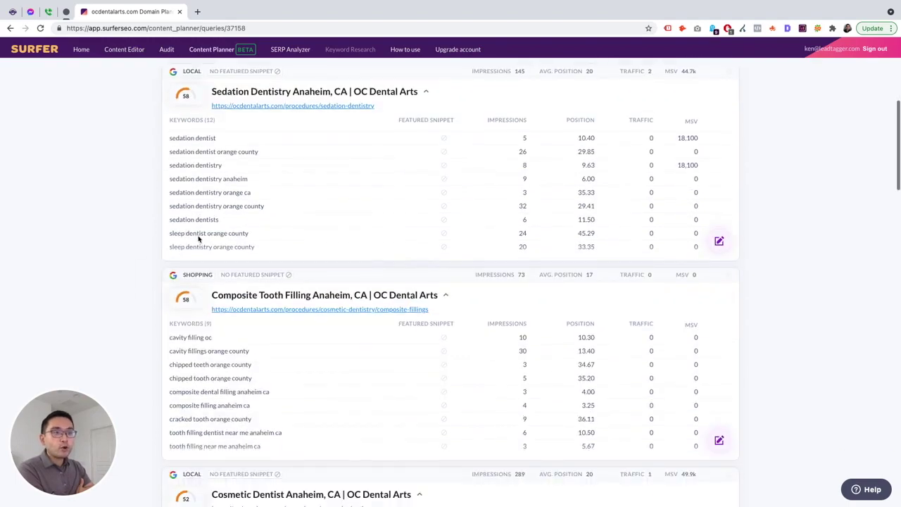
{"action": "scroll", "coordinate": [199, 239], "scroll_direction": "down", "scroll_amount": 2}
{"action": "scroll", "coordinate": [237, 311], "scroll_direction": "up", "scroll_amount": 1}
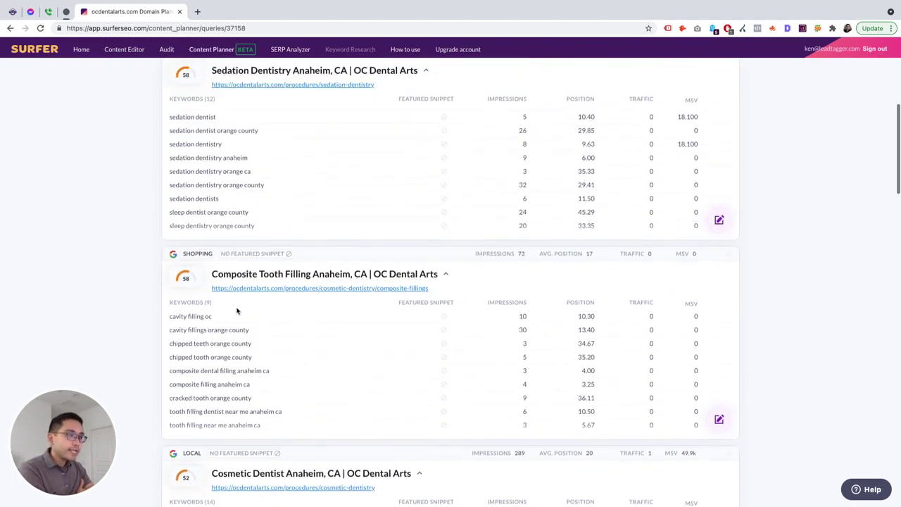
{"action": "scroll", "coordinate": [195, 366], "scroll_direction": "down", "scroll_amount": 3}
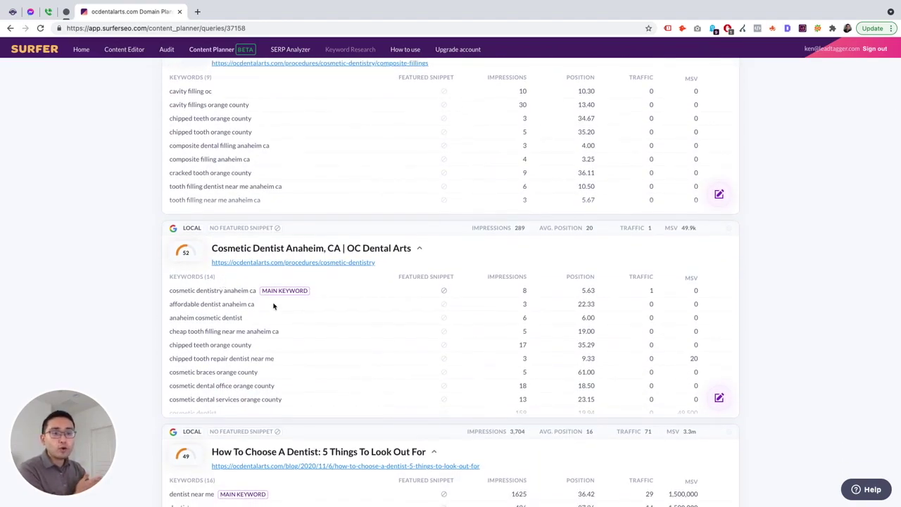
{"action": "scroll", "coordinate": [274, 305], "scroll_direction": "down", "scroll_amount": 3}
{"action": "scroll", "coordinate": [159, 332], "scroll_direction": "down", "scroll_amount": 5}
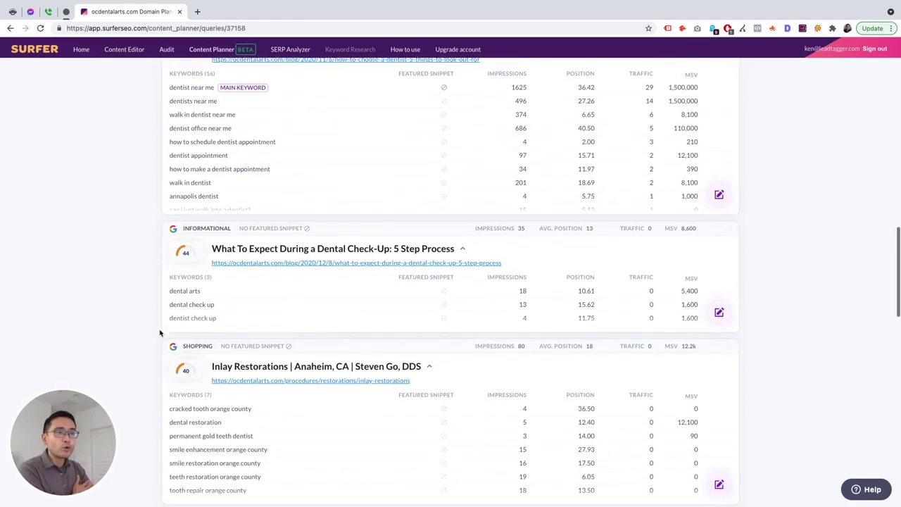
{"action": "scroll", "coordinate": [159, 332], "scroll_direction": "down", "scroll_amount": 1}
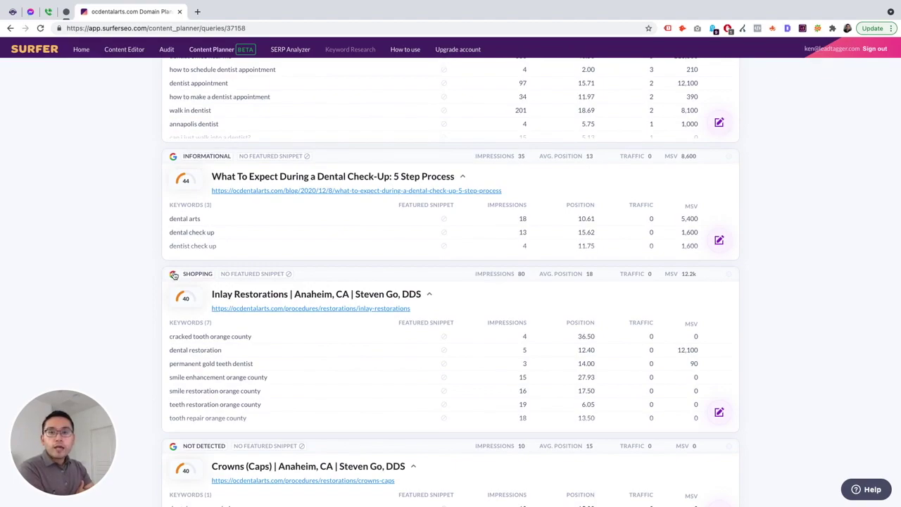
{"action": "scroll", "coordinate": [177, 289], "scroll_direction": "up", "scroll_amount": 15}
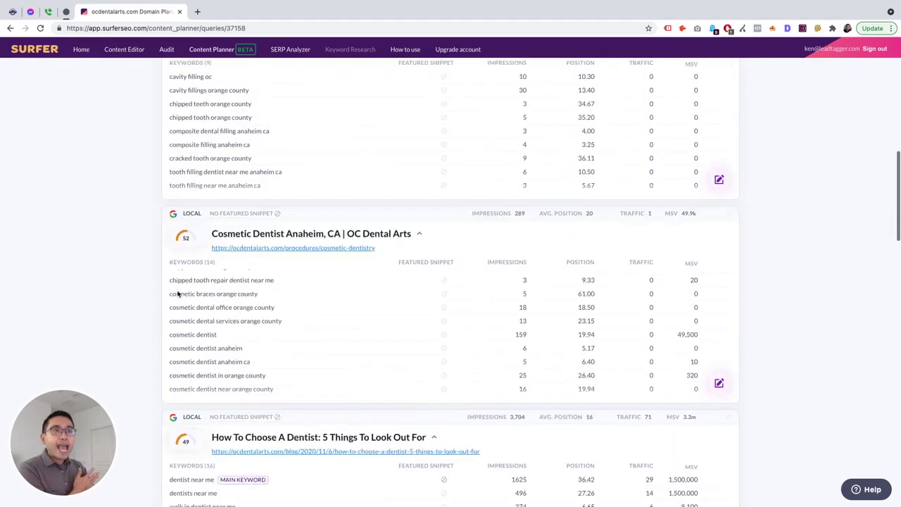
{"action": "scroll", "coordinate": [190, 291], "scroll_direction": "up", "scroll_amount": 5}
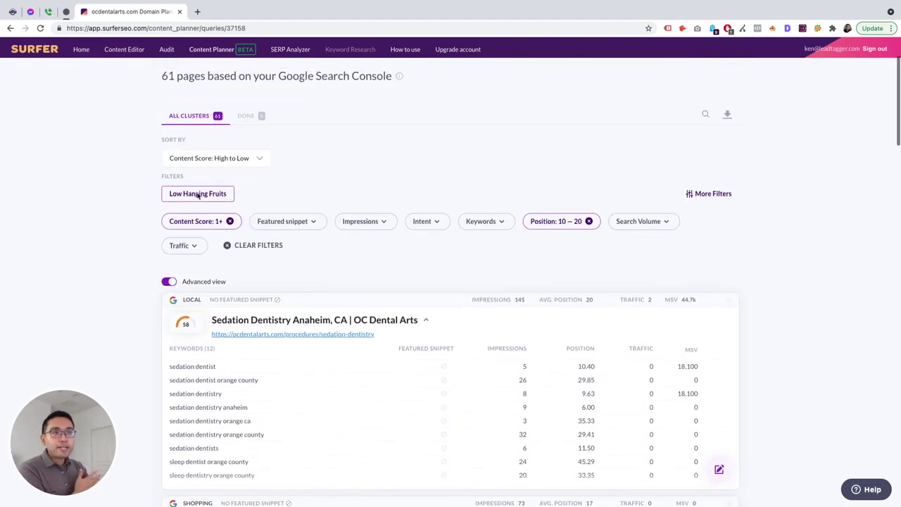
{"action": "scroll", "coordinate": [239, 188], "scroll_direction": "up", "scroll_amount": 2}
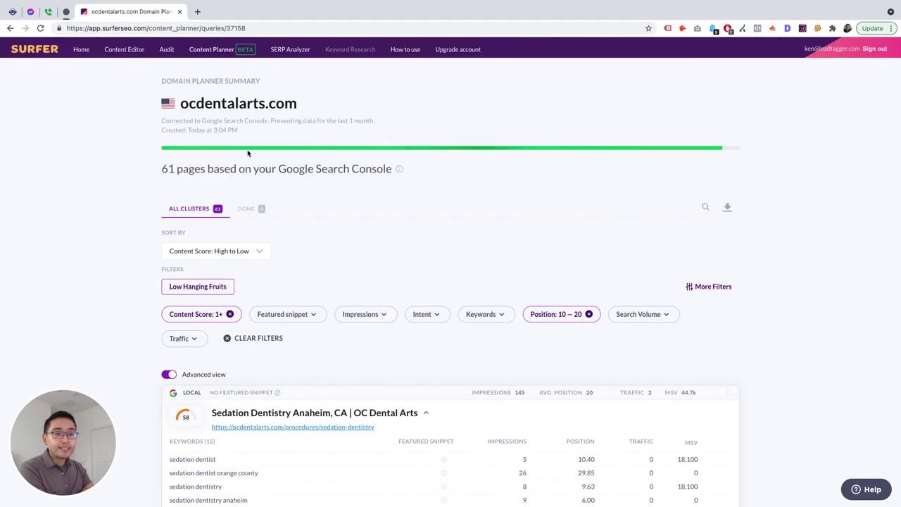
{"action": "left_click", "coordinate": [206, 290]}
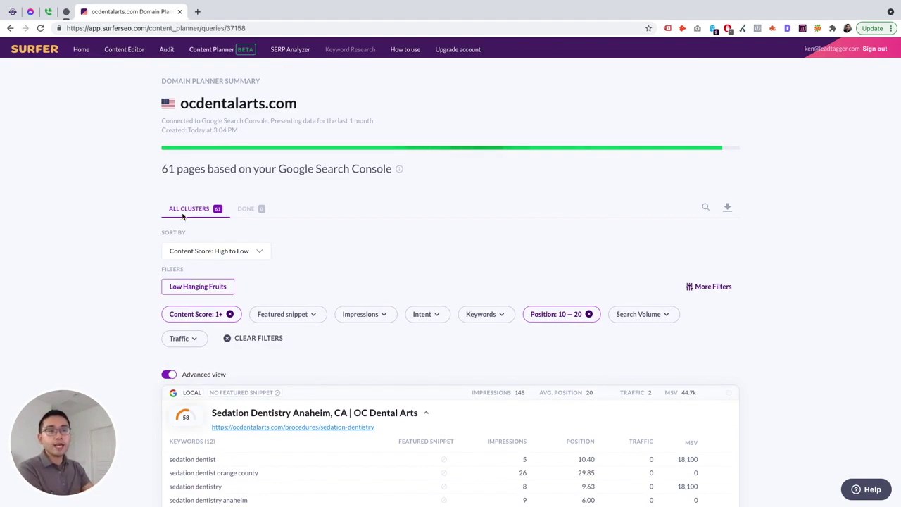
{"action": "left_click", "coordinate": [212, 50]}
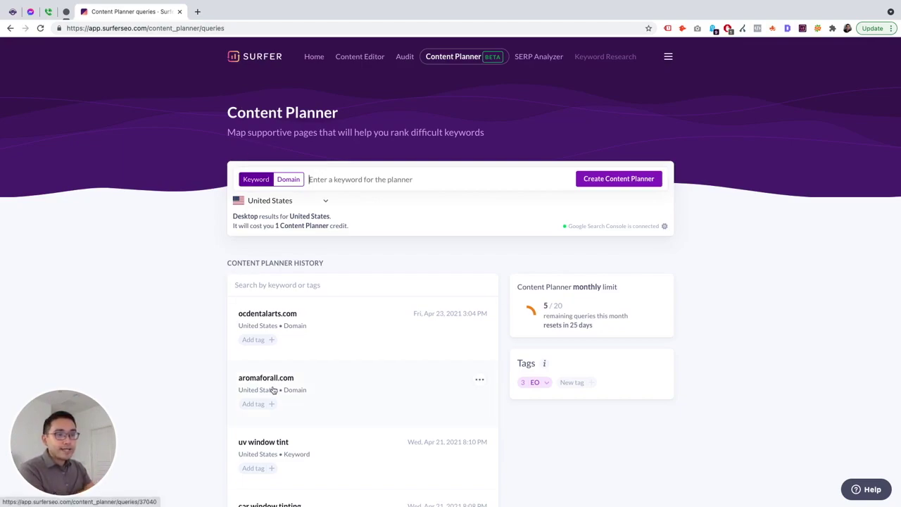
- Return to Content Planner History and open the 8-page aromaforall.com report
{"action": "left_click", "coordinate": [287, 322]}
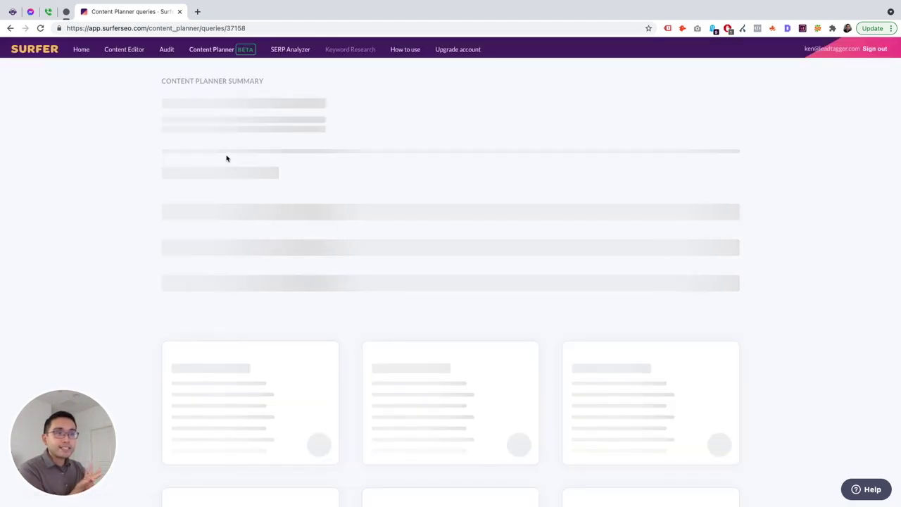
{"action": "left_click", "coordinate": [216, 53]}
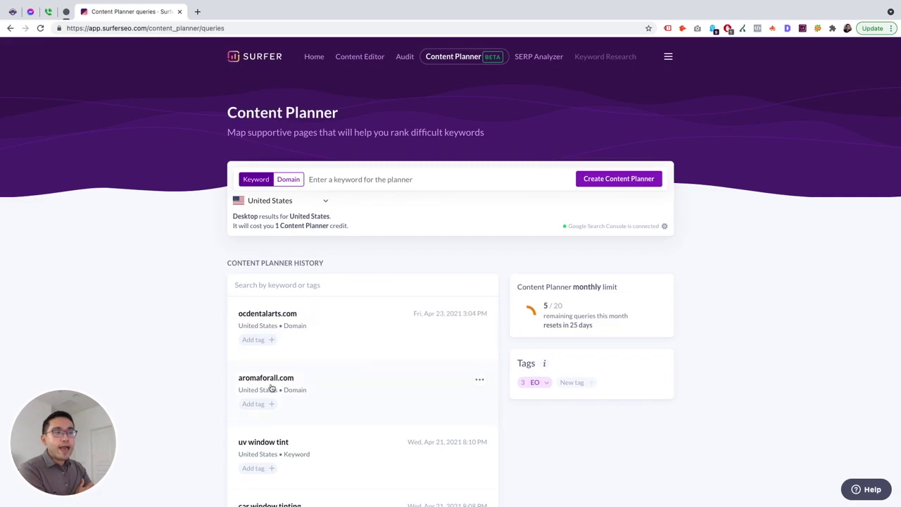
{"action": "left_click", "coordinate": [272, 387]}
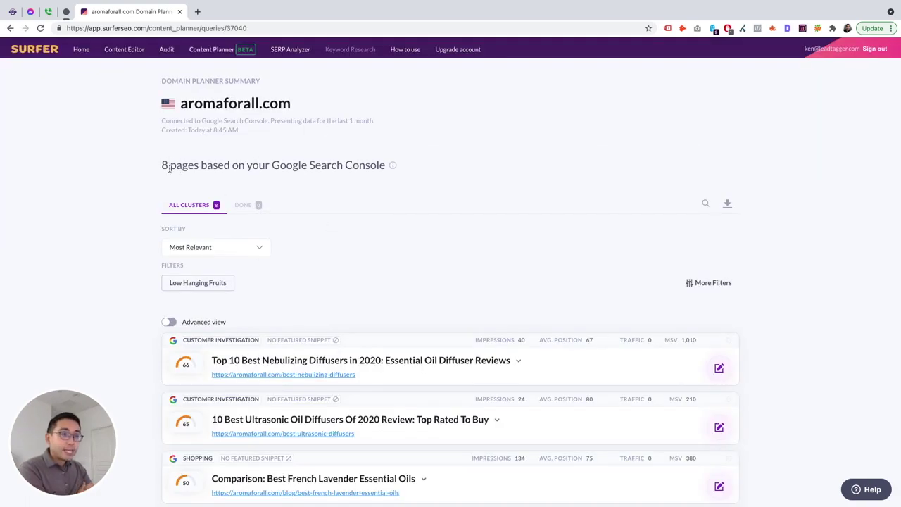
{"action": "scroll", "coordinate": [151, 220], "scroll_direction": "down", "scroll_amount": 2}
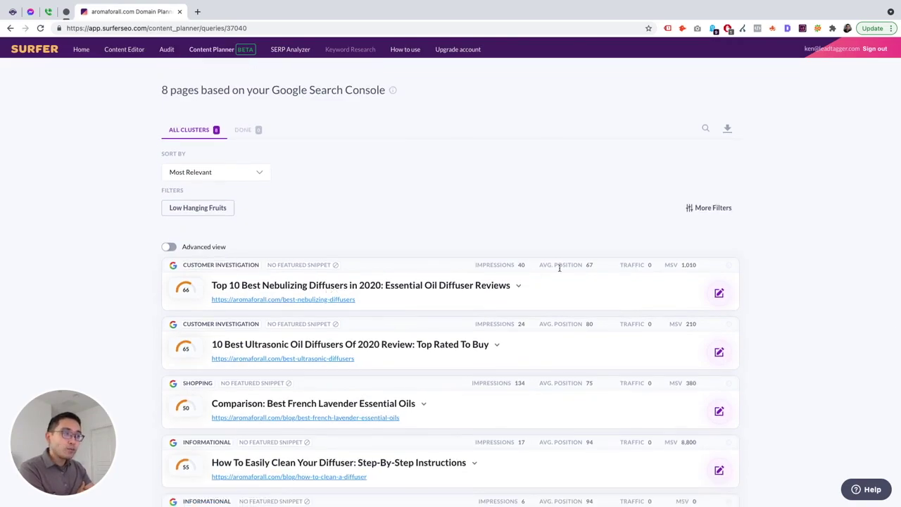
{"action": "scroll", "coordinate": [261, 382], "scroll_direction": "down", "scroll_amount": 4}
{"action": "scroll", "coordinate": [270, 364], "scroll_direction": "up", "scroll_amount": 6}
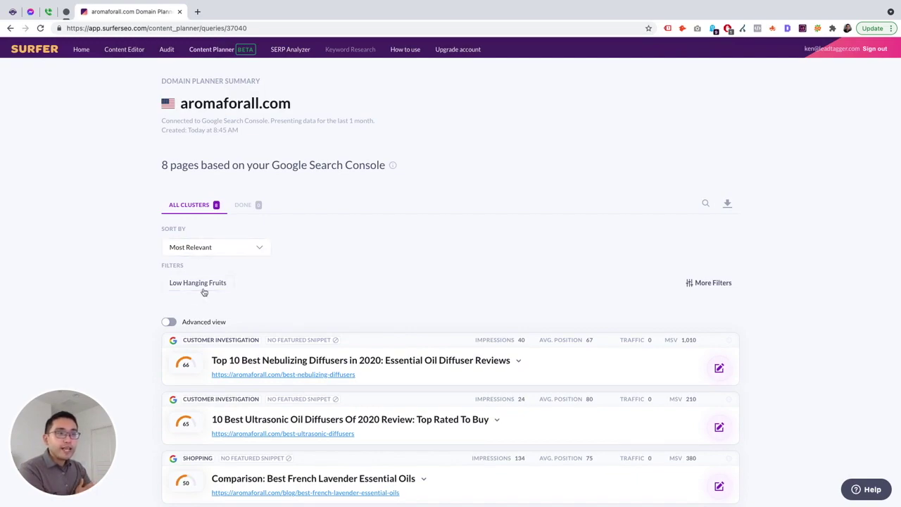
{"action": "left_click", "coordinate": [177, 286]}
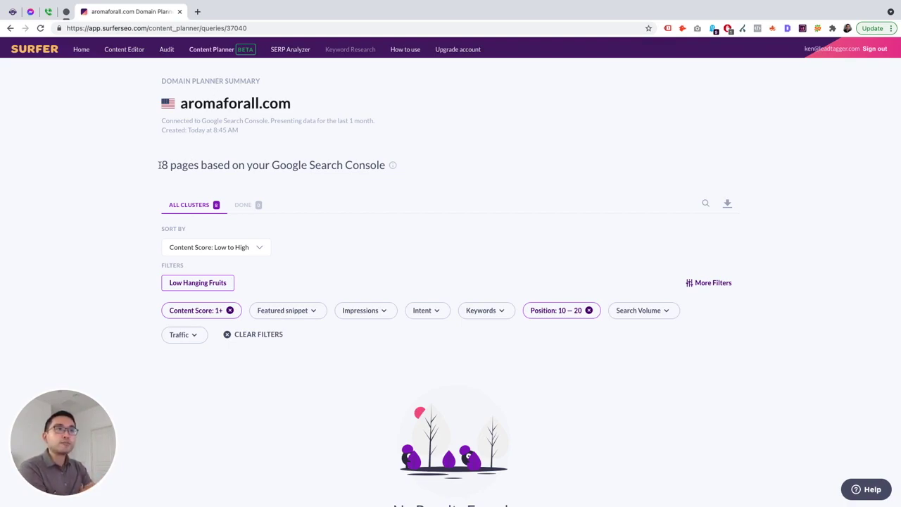
- Filter aromaforall.com by Low Hanging Fruits, which returns no pages for Content Score 1+ and Position 10–20
{"action": "left_click", "coordinate": [109, 138]}
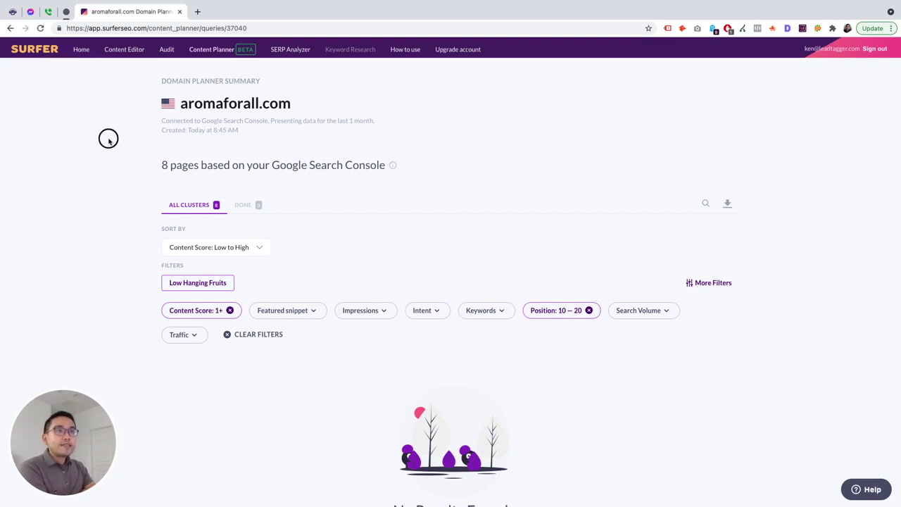